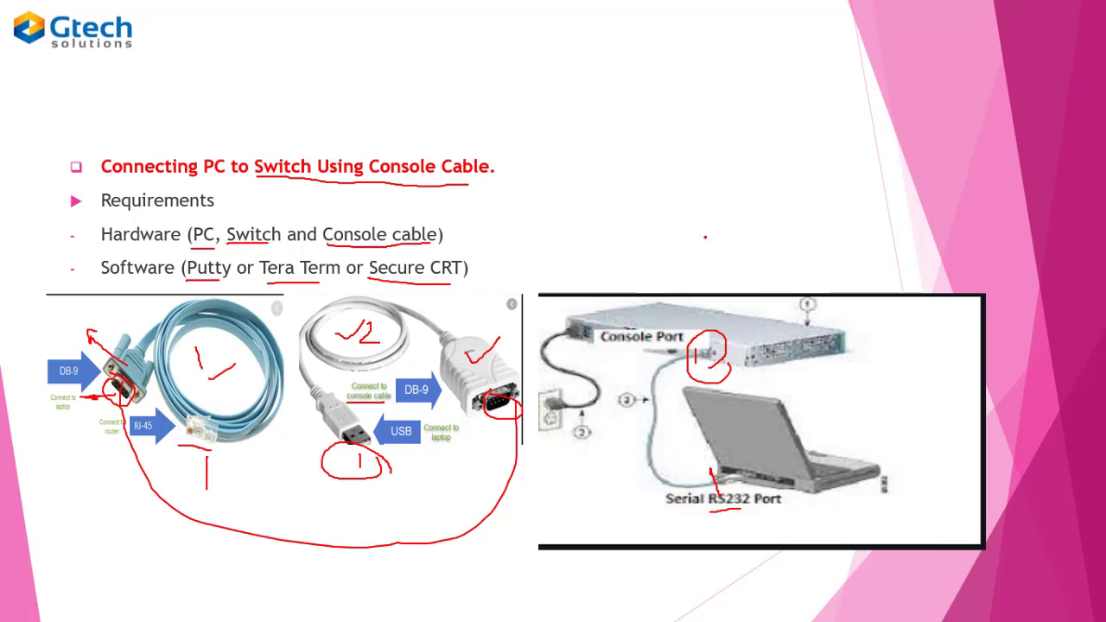
# Step: Bring the empty Cisco Packet Tracer workspace forward from the taskbar
pyautogui.click(498, 608)
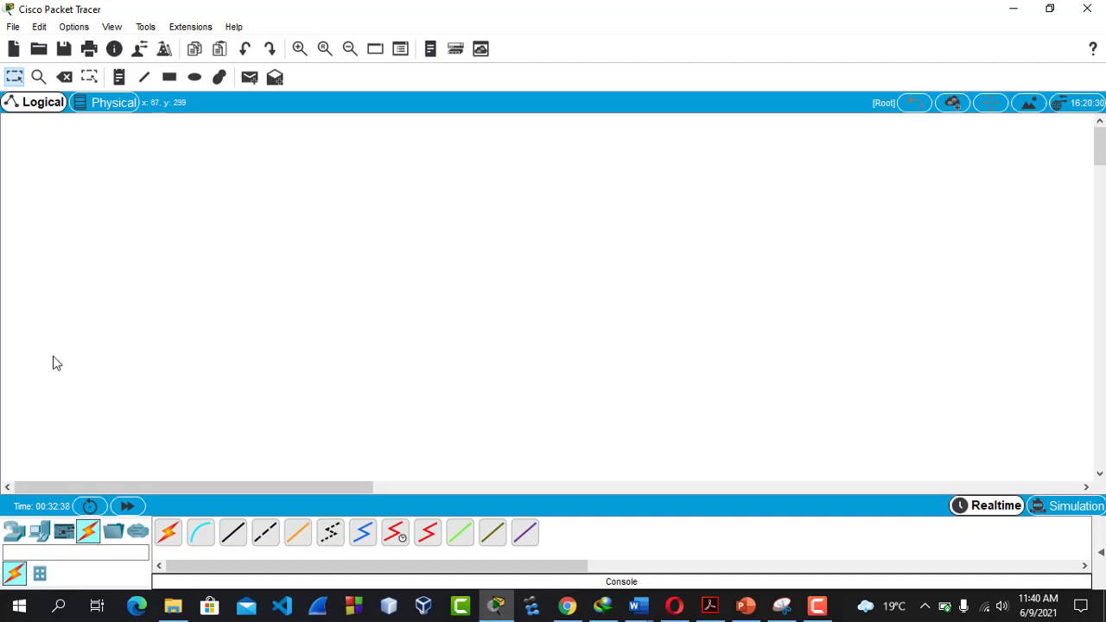
# Step: Place a generic PC (PC1) and a 2960 switch (Switch1) to its right on the canvas
pyautogui.click(37, 536)
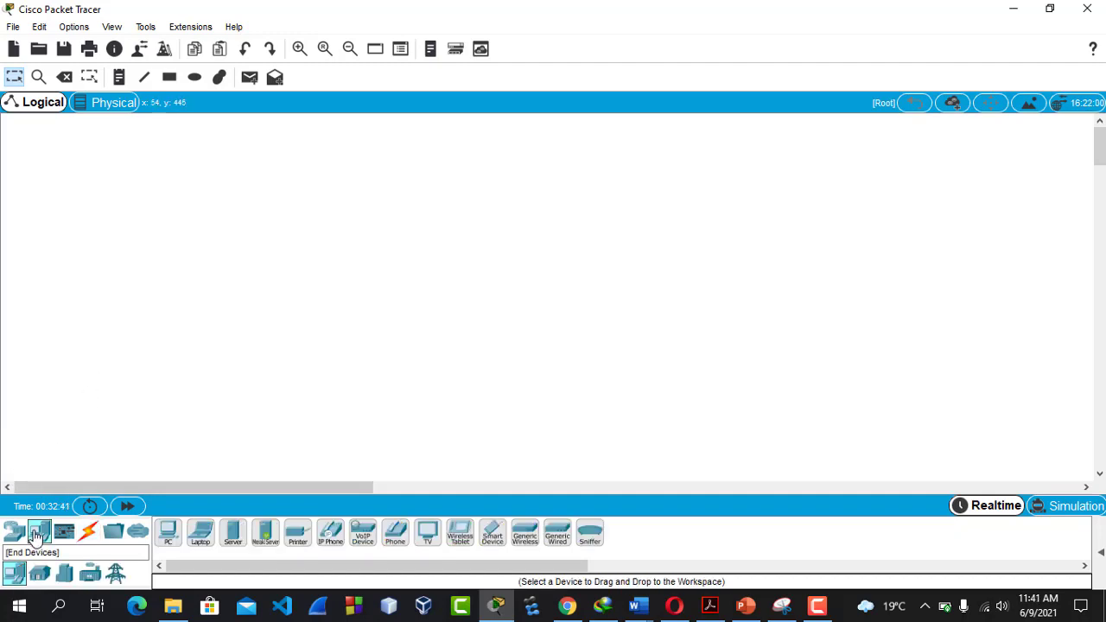
pyautogui.click(169, 540)
pyautogui.click(262, 233)
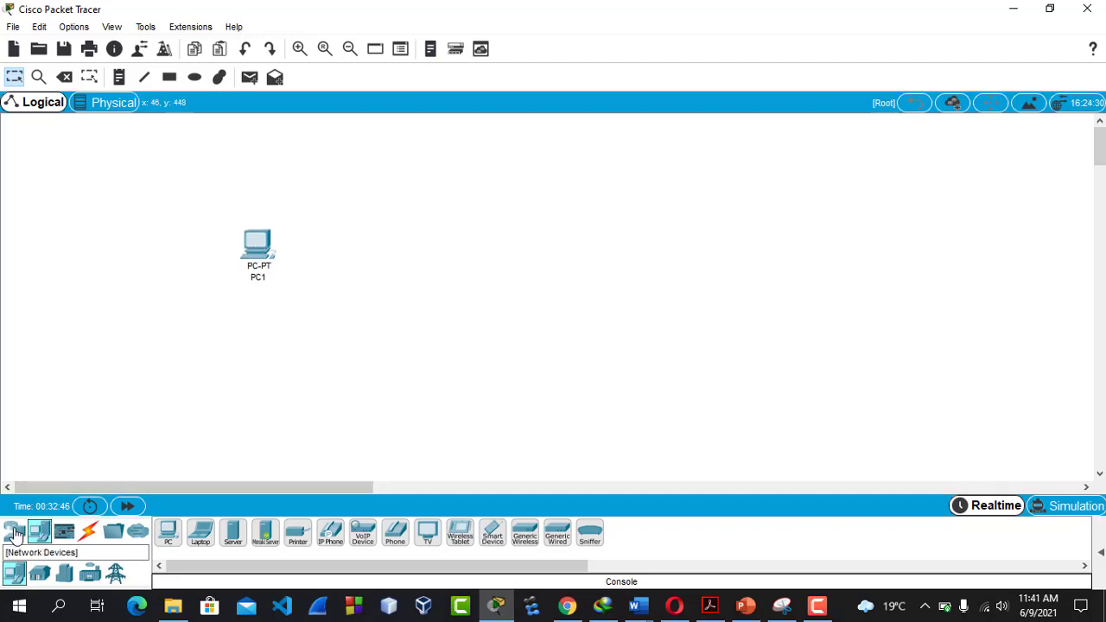
pyautogui.click(15, 535)
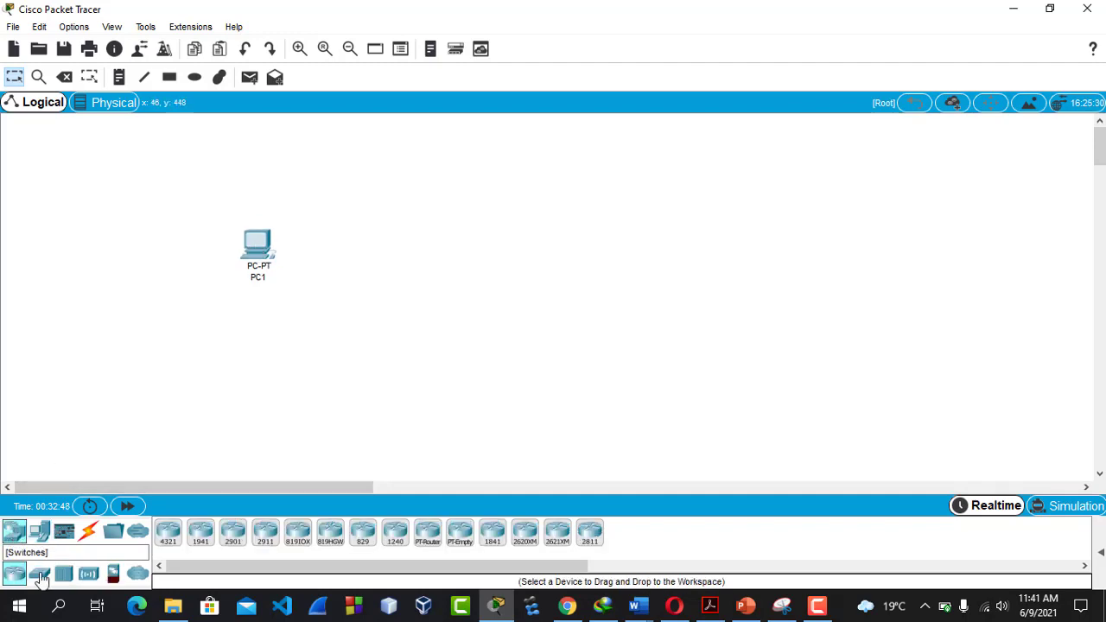
pyautogui.click(40, 574)
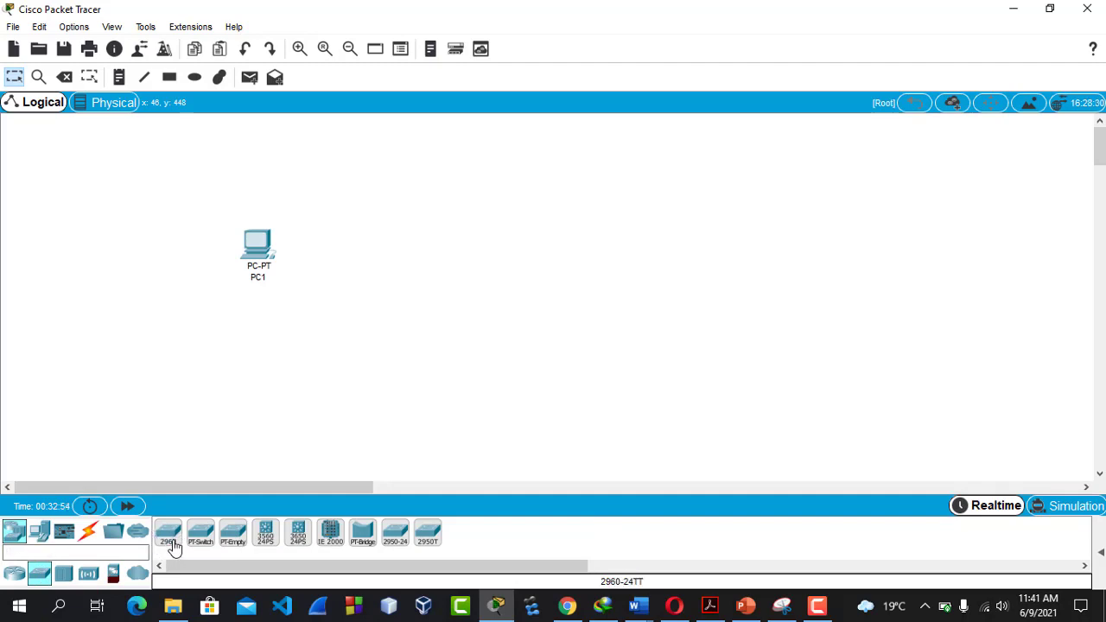
pyautogui.moveTo(173, 547)
pyautogui.mouseDown()
pyautogui.moveTo(458, 270)
pyautogui.moveTo(421, 258)
pyautogui.mouseUp()
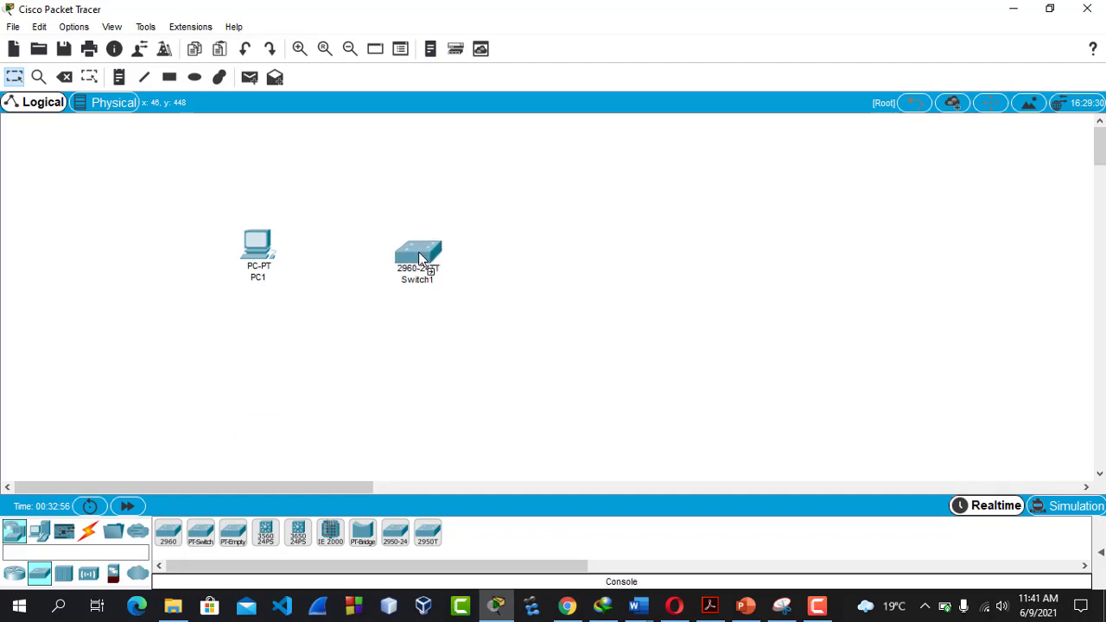
pyautogui.click(90, 531)
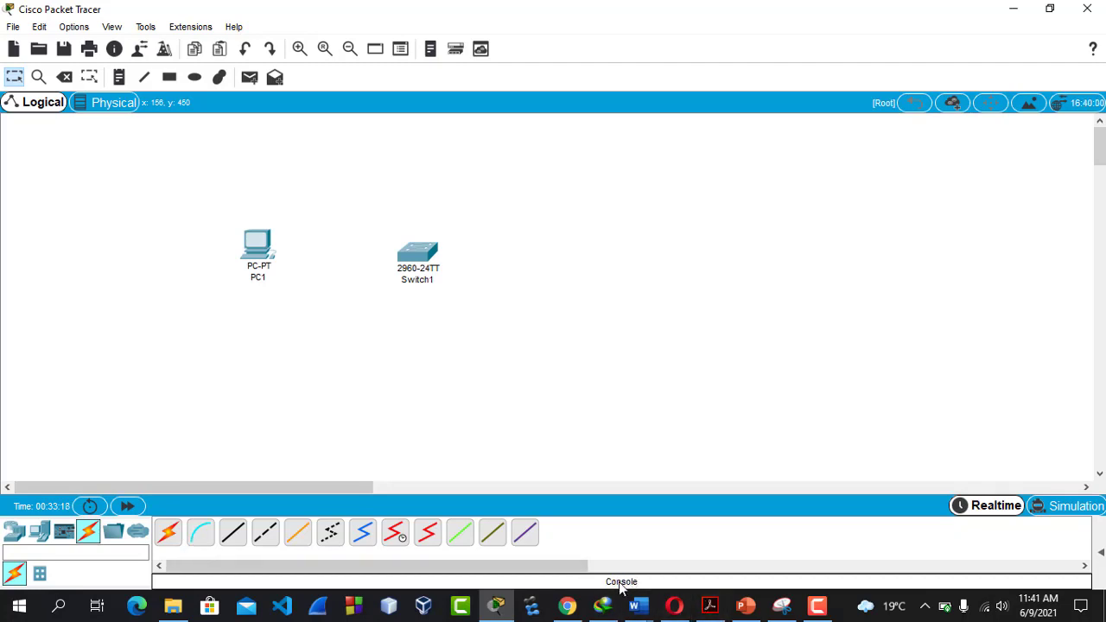
# Step: Run a console cable from PC1's RS 232 port to Switch1's Console port
pyautogui.click(198, 536)
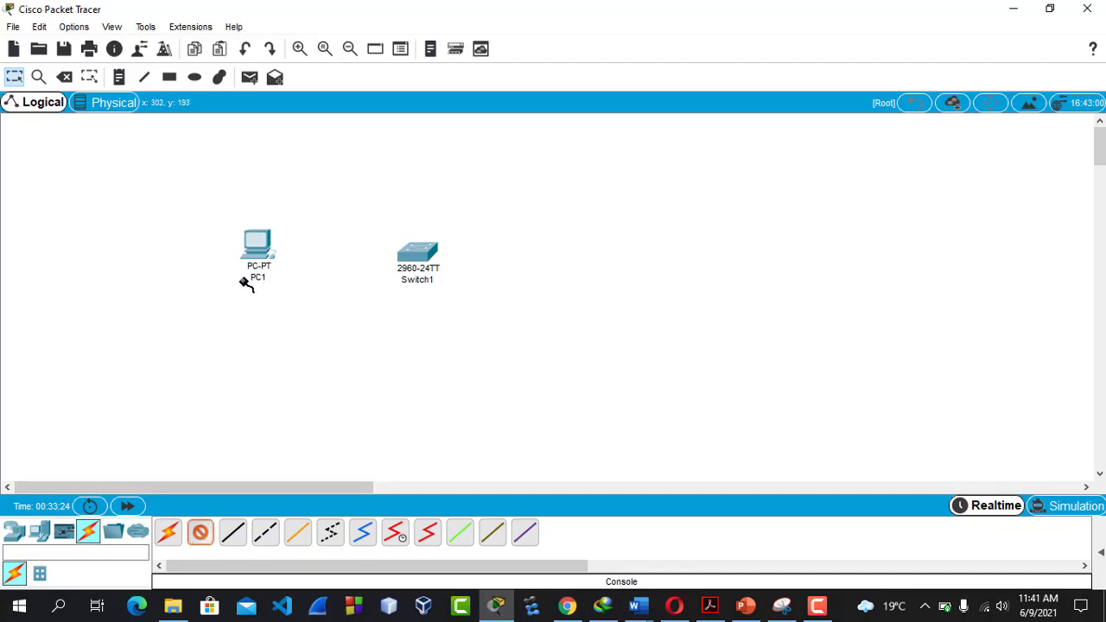
pyautogui.click(261, 249)
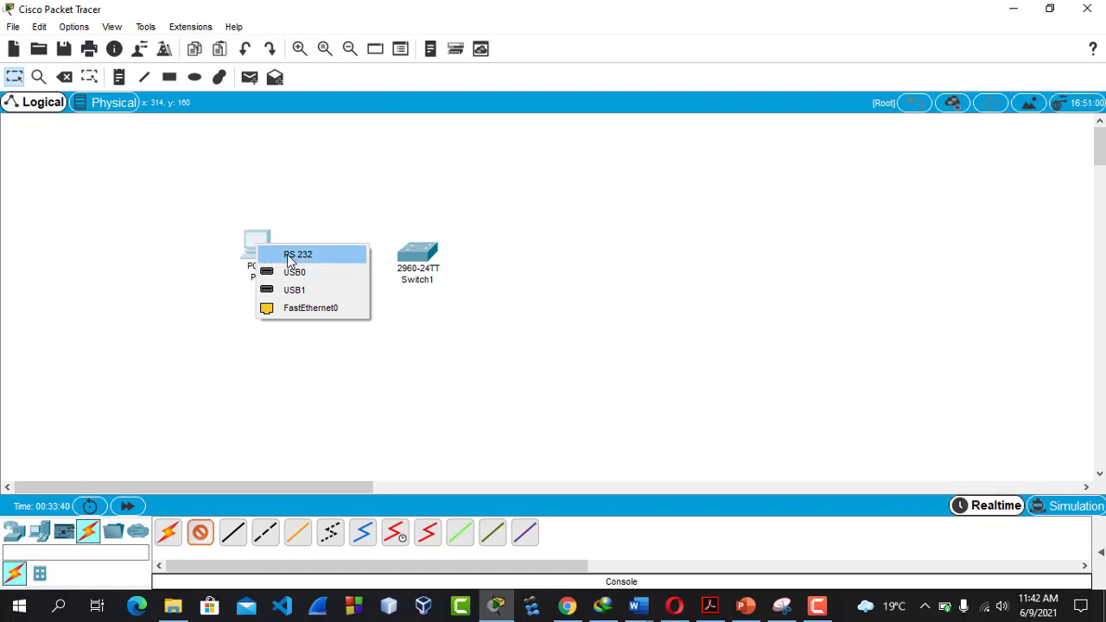
pyautogui.click(290, 262)
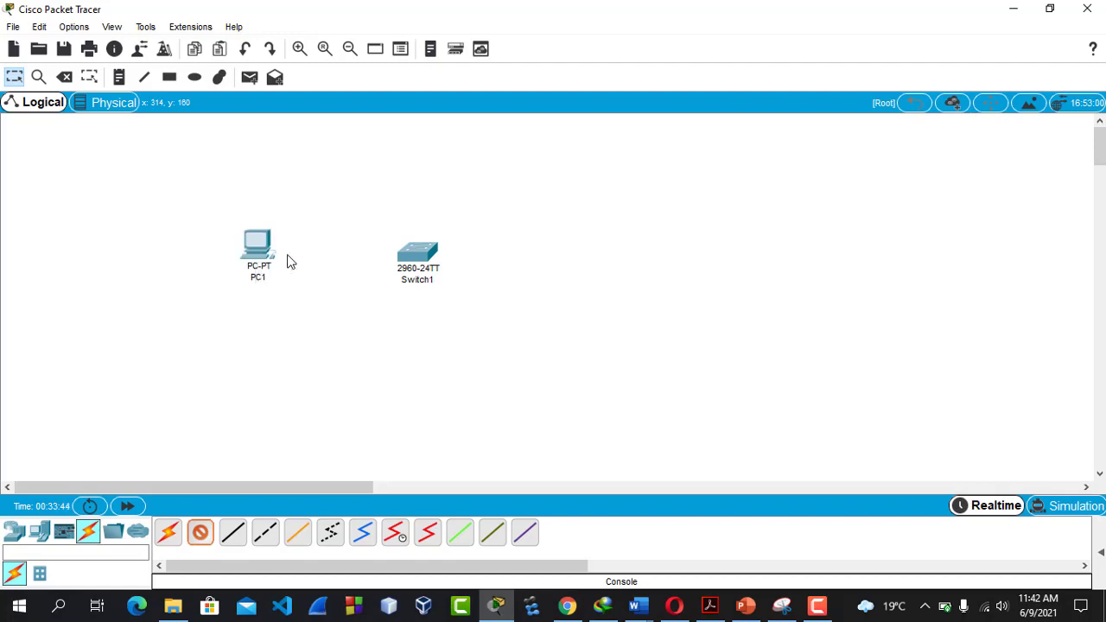
pyautogui.click(417, 249)
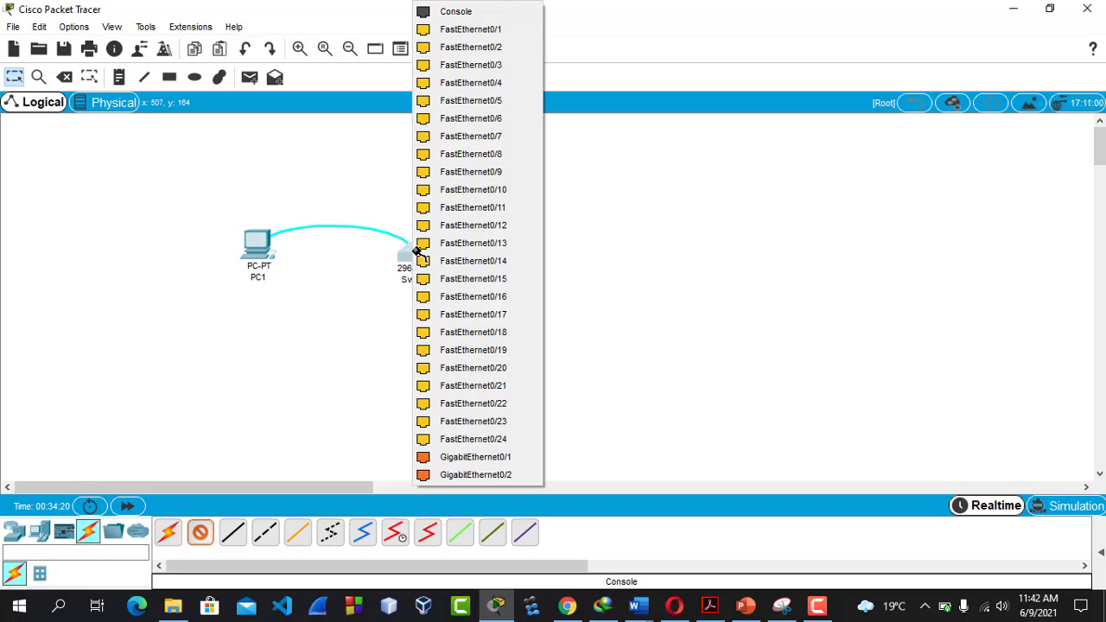
pyautogui.click(464, 16)
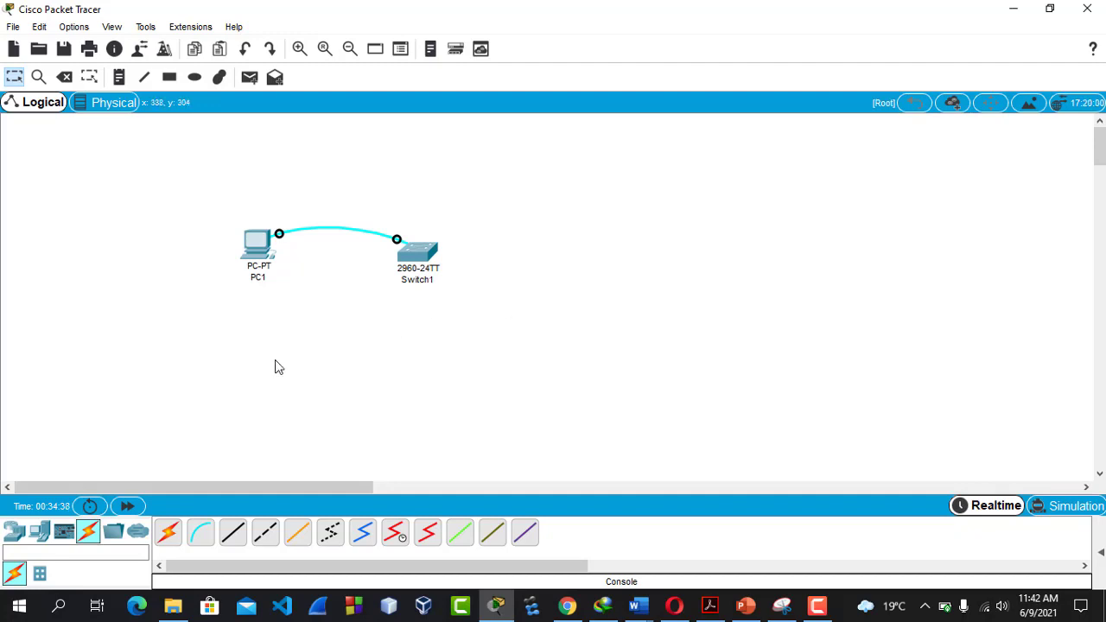
# Step: Open PC1's Desktop Terminal settings showing 9600 bps, 8 data bits, no parity, 1 stop bit
pyautogui.click(262, 244)
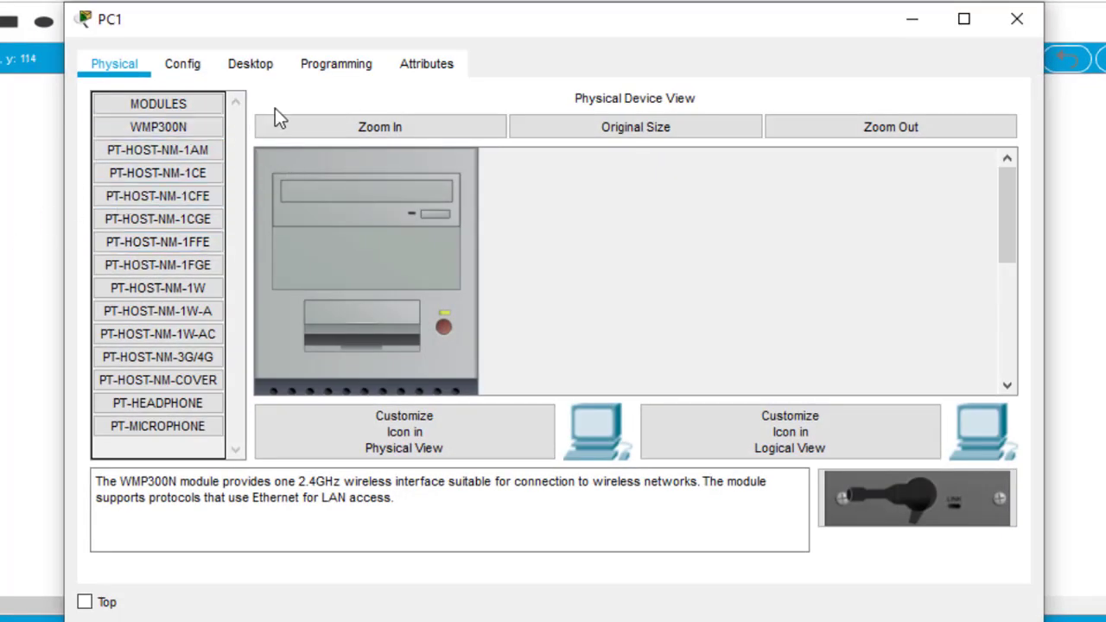
pyautogui.click(254, 66)
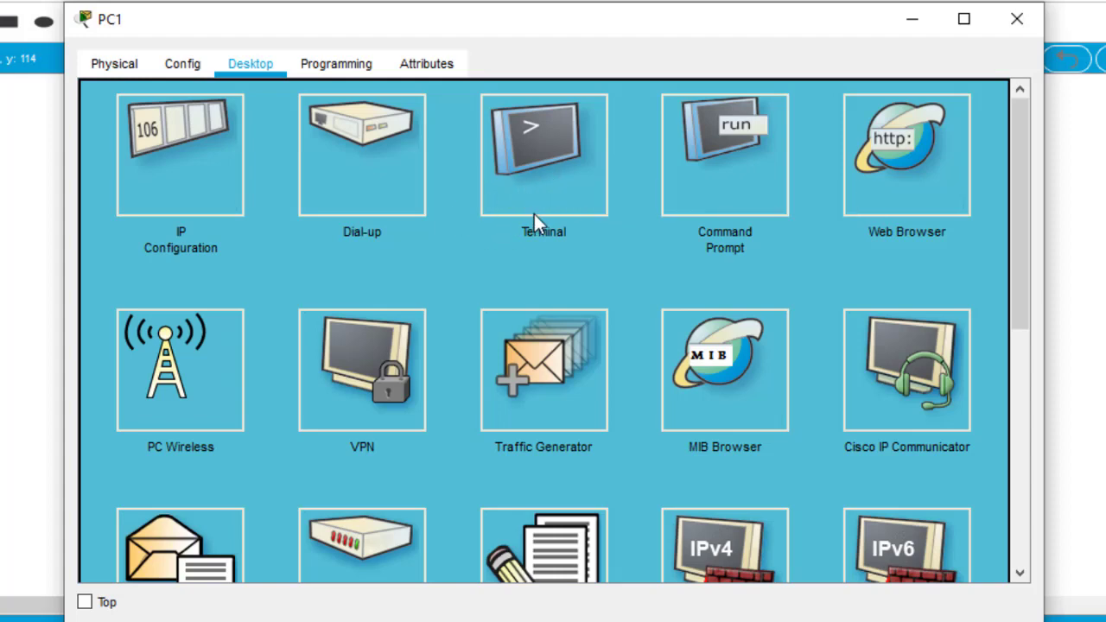
pyautogui.click(550, 159)
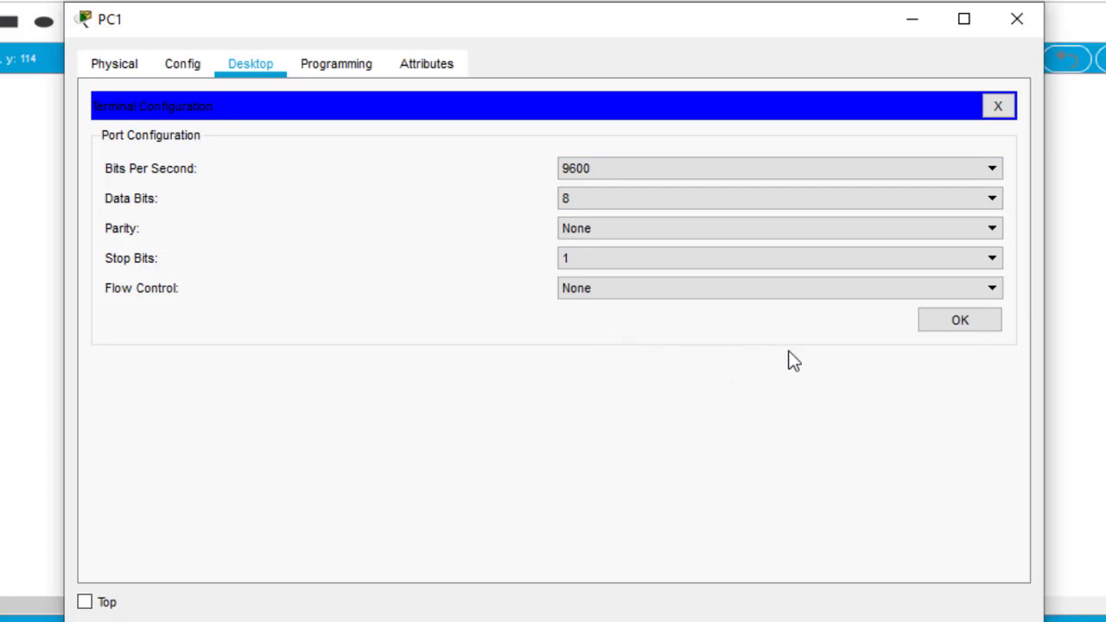
# Step: Accept the terminal settings and bring up the switch's Switch> prompt
pyautogui.click(963, 325)
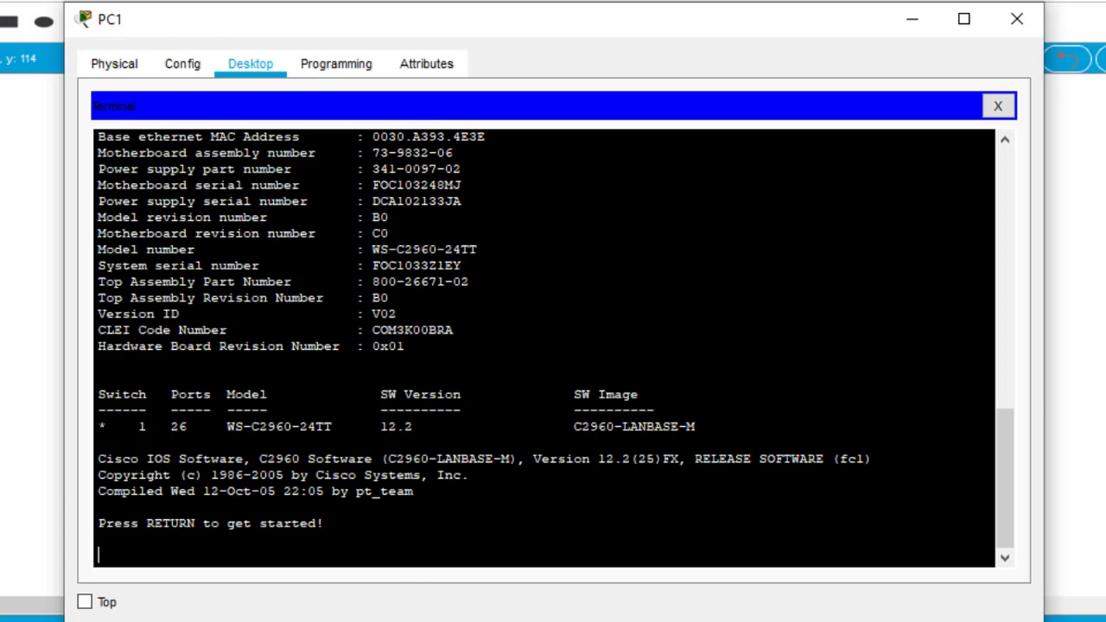
pyautogui.press('Return')
pyautogui.press('Return')
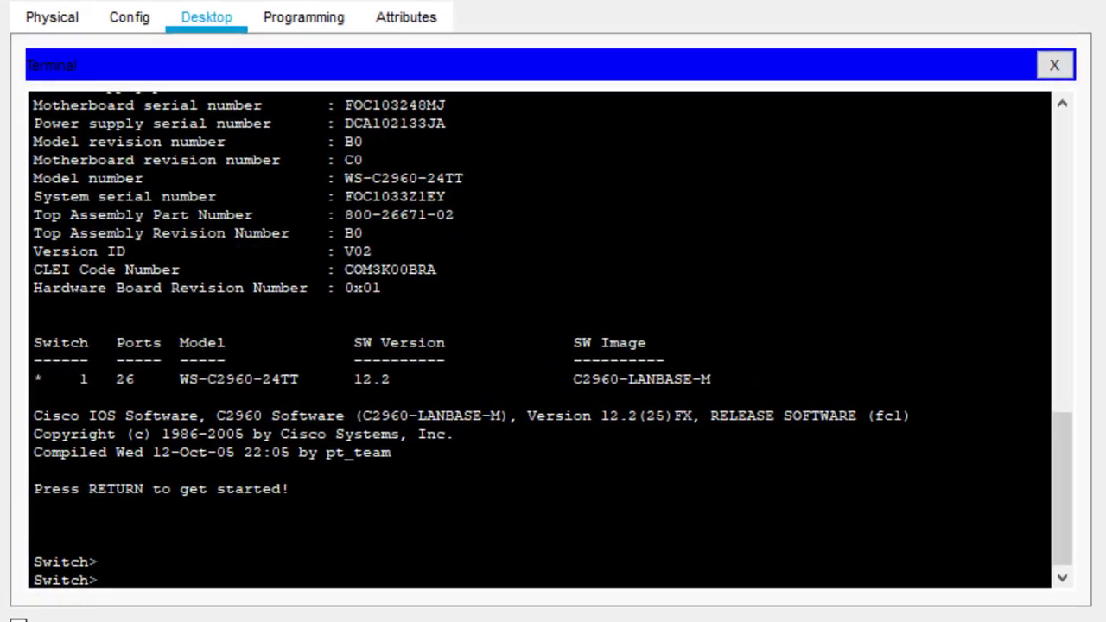
pyautogui.press('Return')
pyautogui.press('Return')
pyautogui.press('Return')
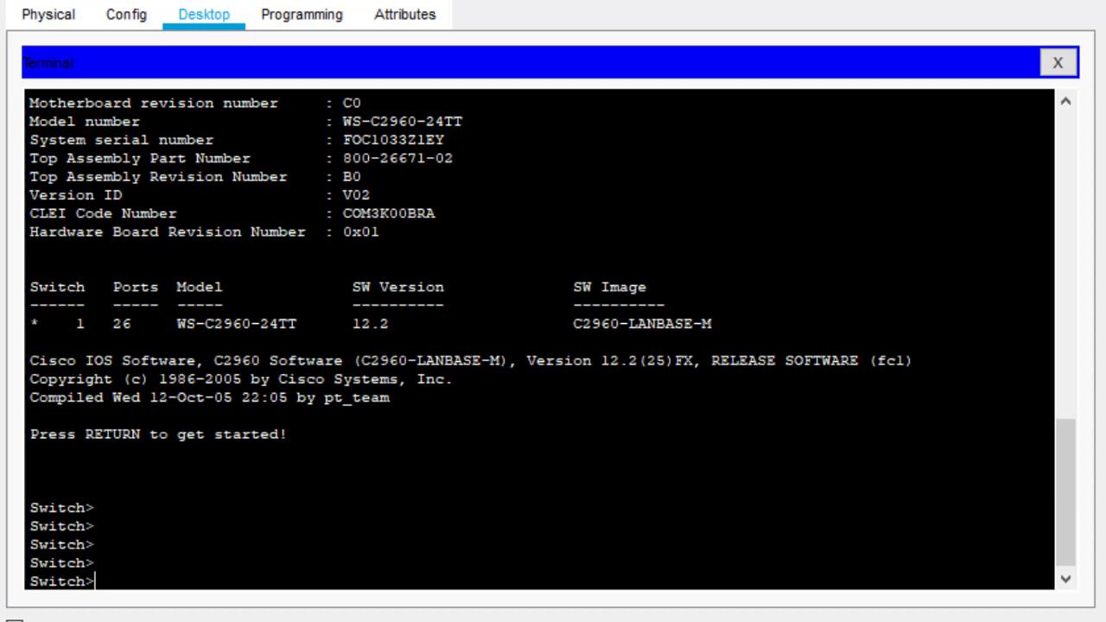
# Step: Enter privileged mode with en, then global configuration with config t
pyautogui.write('en')
pyautogui.press('Return')
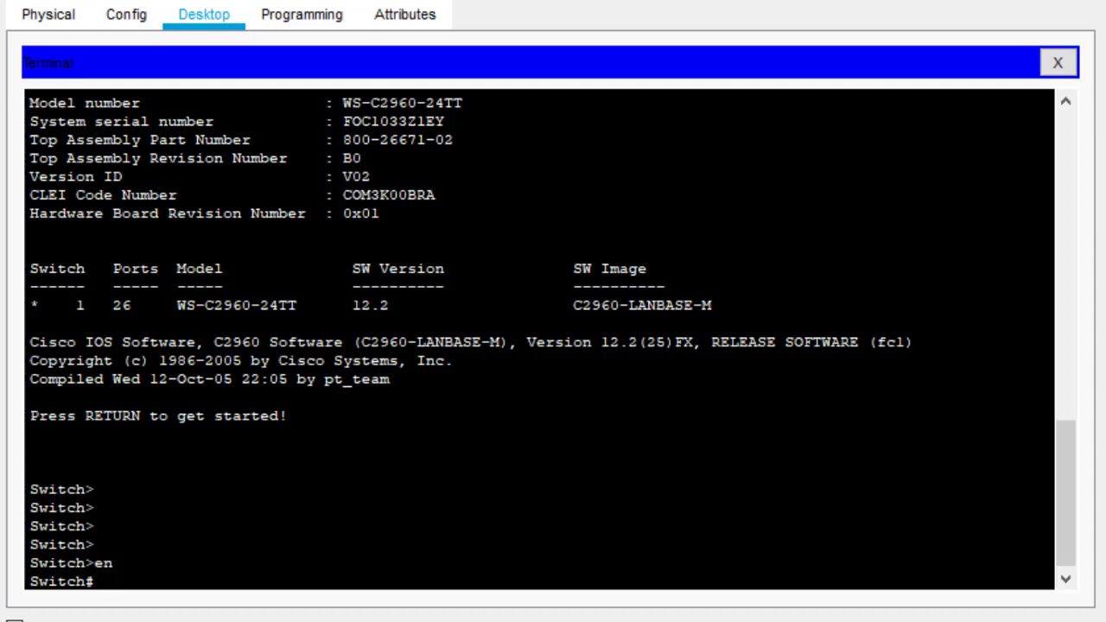
pyautogui.write('config t')
pyautogui.press('Return')
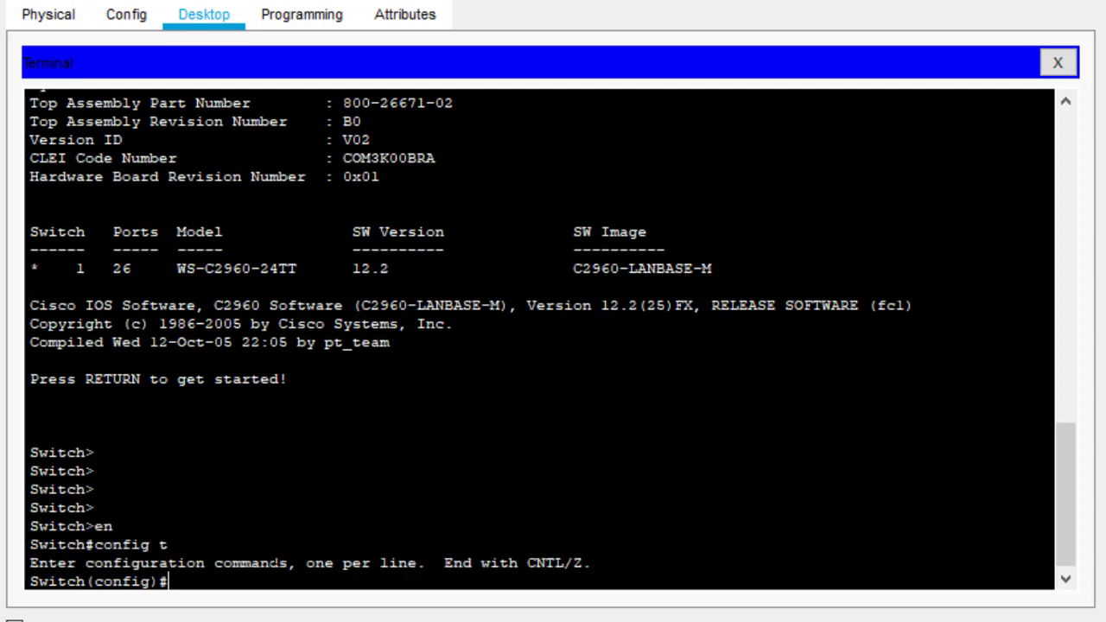
pyautogui.press('Return')
pyautogui.press('Return')
pyautogui.press('Return')
pyautogui.press('Return')
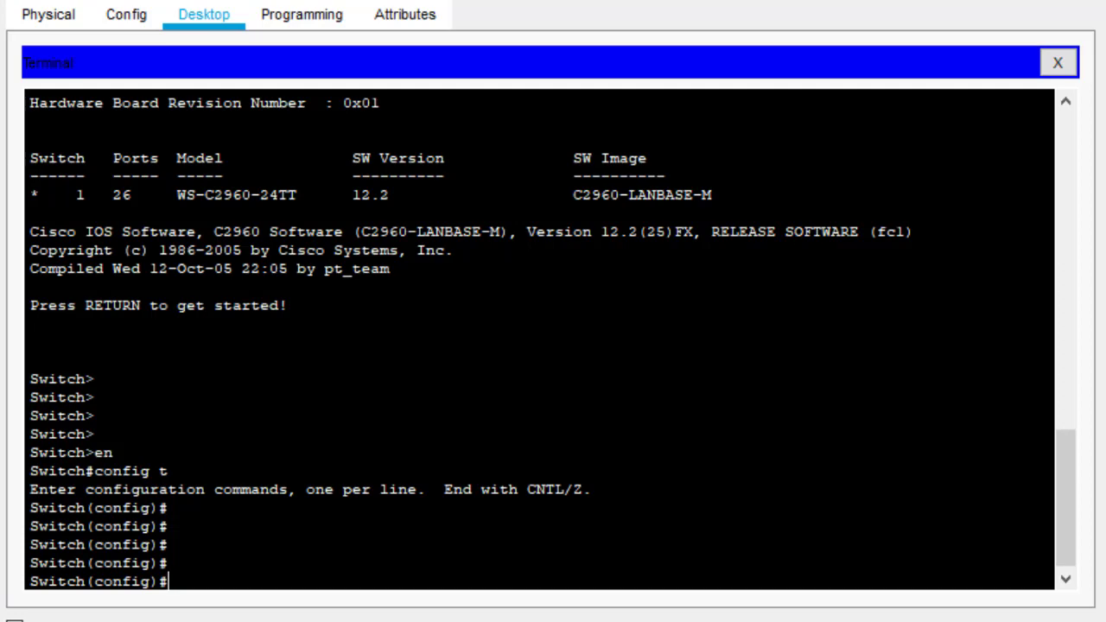
# Step: Run 'hostname SW1-Test' so the prompt reads SW1-Test(config)#
pyautogui.write('hostname SW')
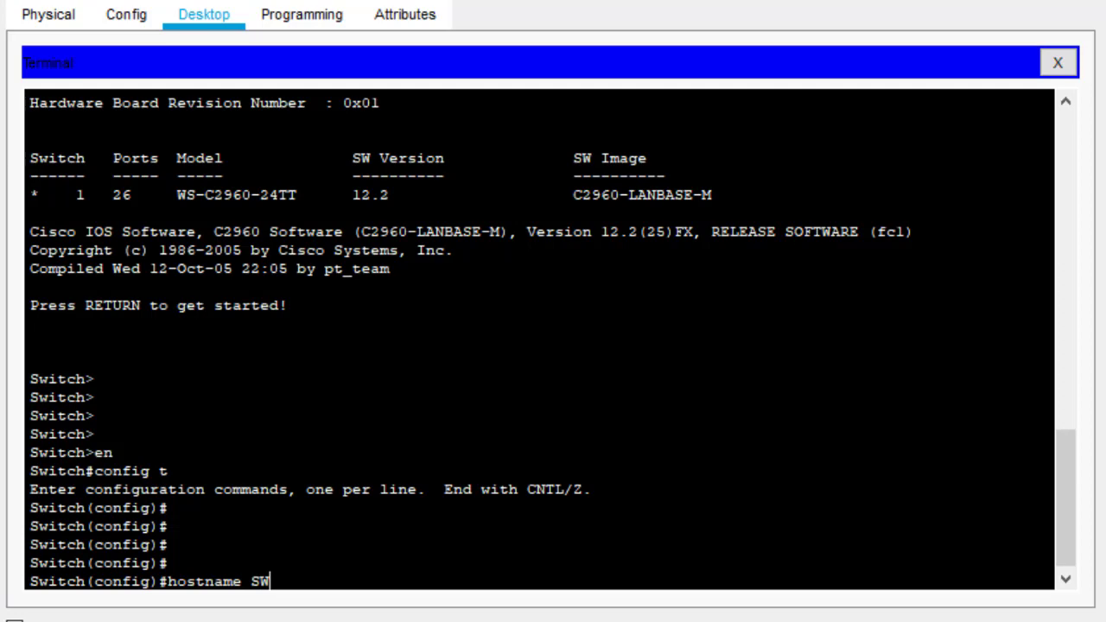
pyautogui.write('1-Test')
pyautogui.press('Return')
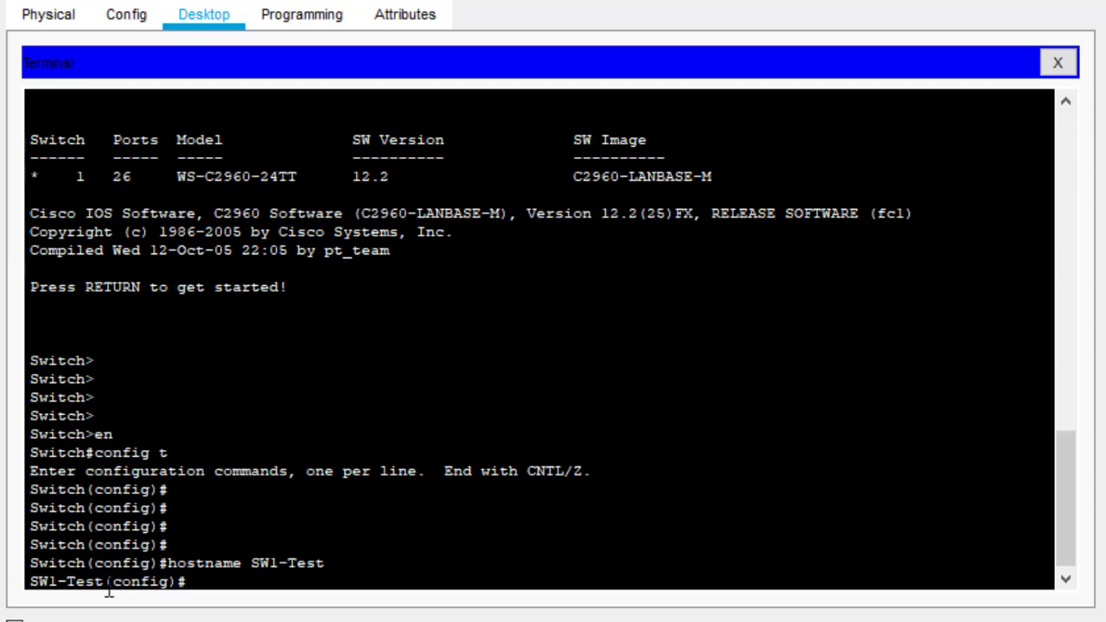
pyautogui.moveTo(106, 587); pyautogui.dragTo(23, 582)
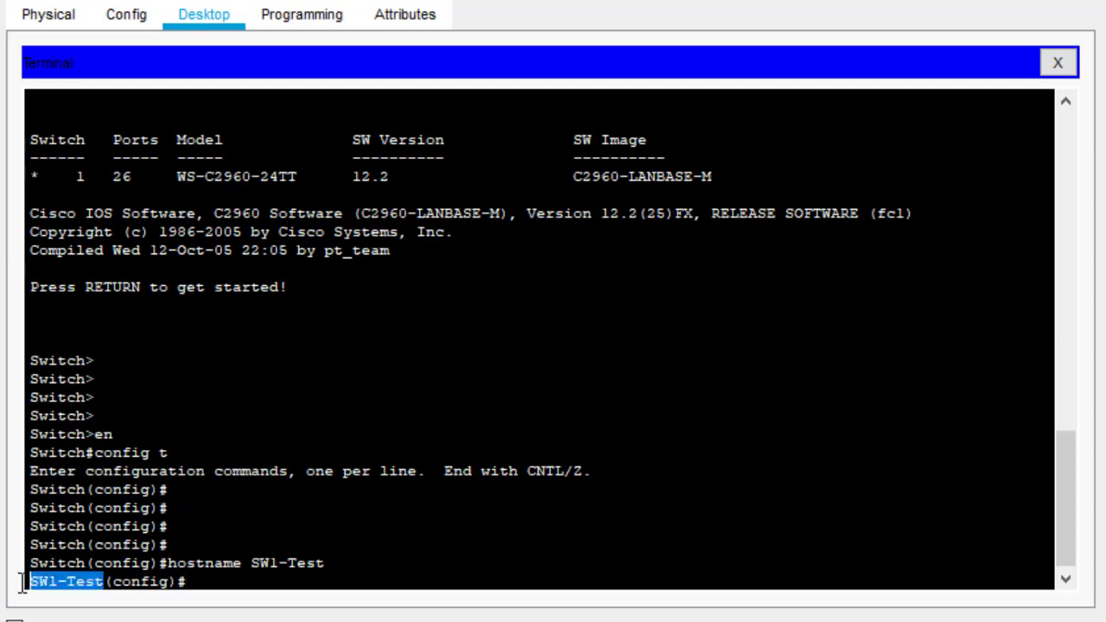
pyautogui.click(208, 590)
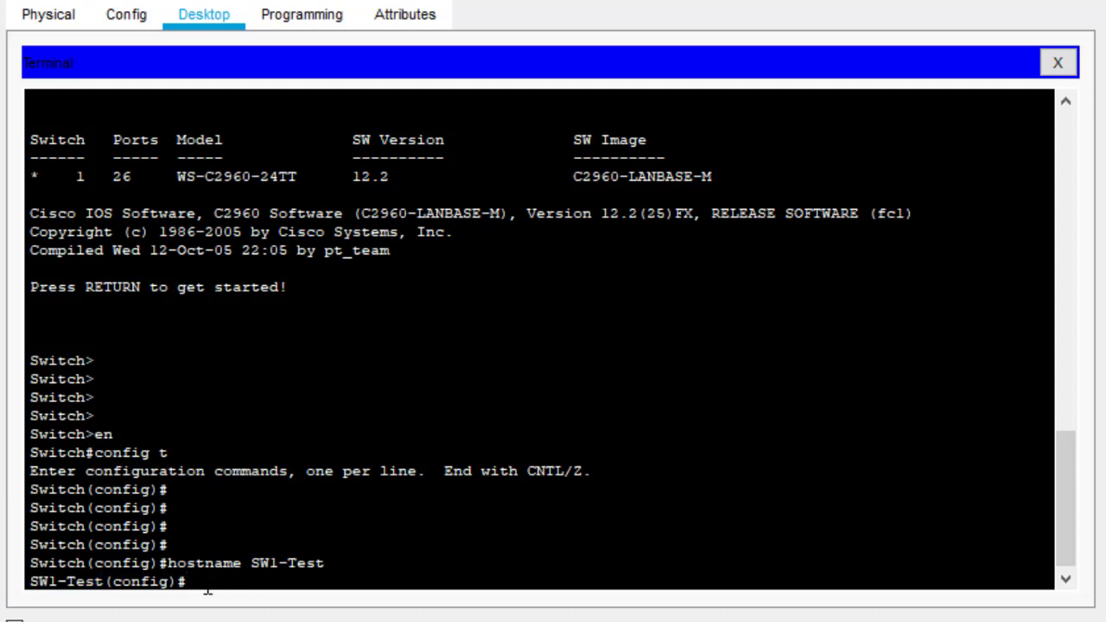
pyautogui.press('Return')
pyautogui.press('Return')
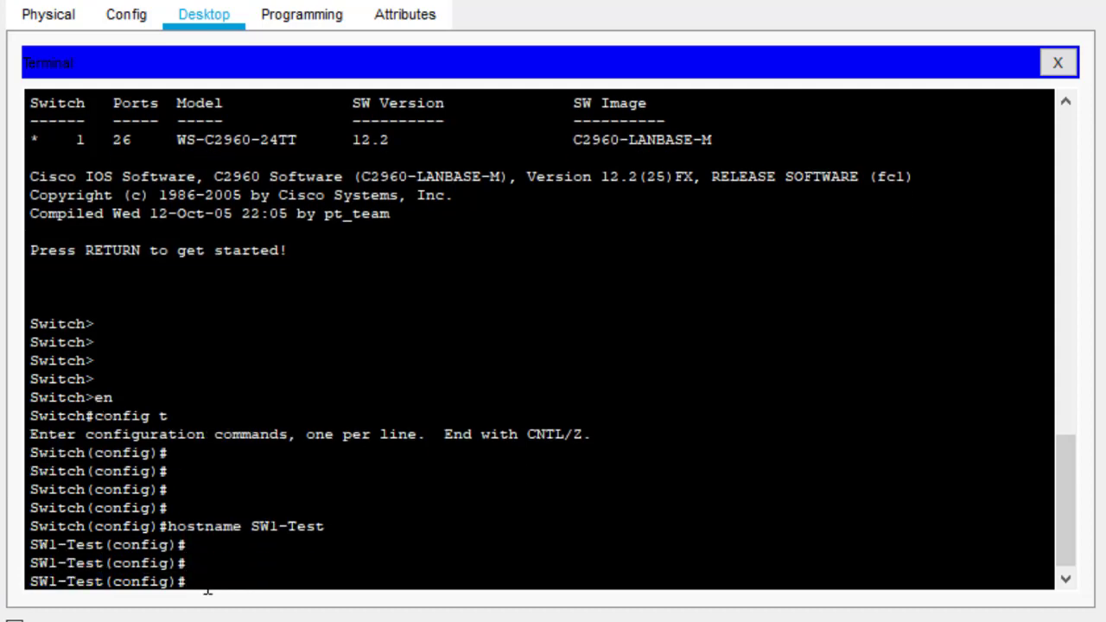
# Step: Set the MOTD banner with 'banner motd #This is test switch#'
pyautogui.write('banner motd')
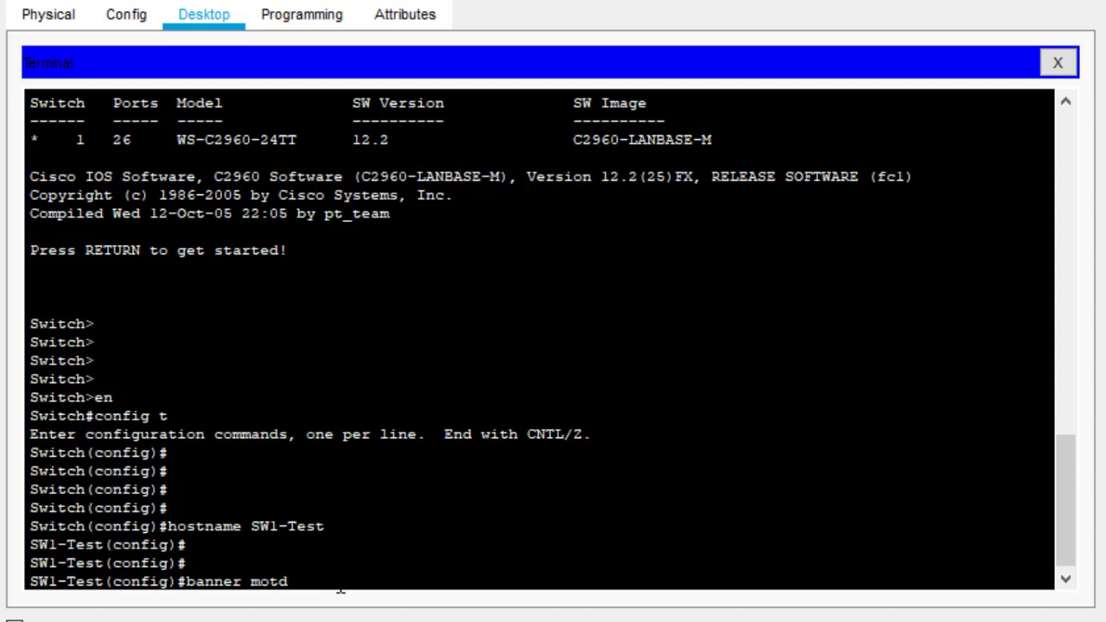
pyautogui.write('#This is test switc')
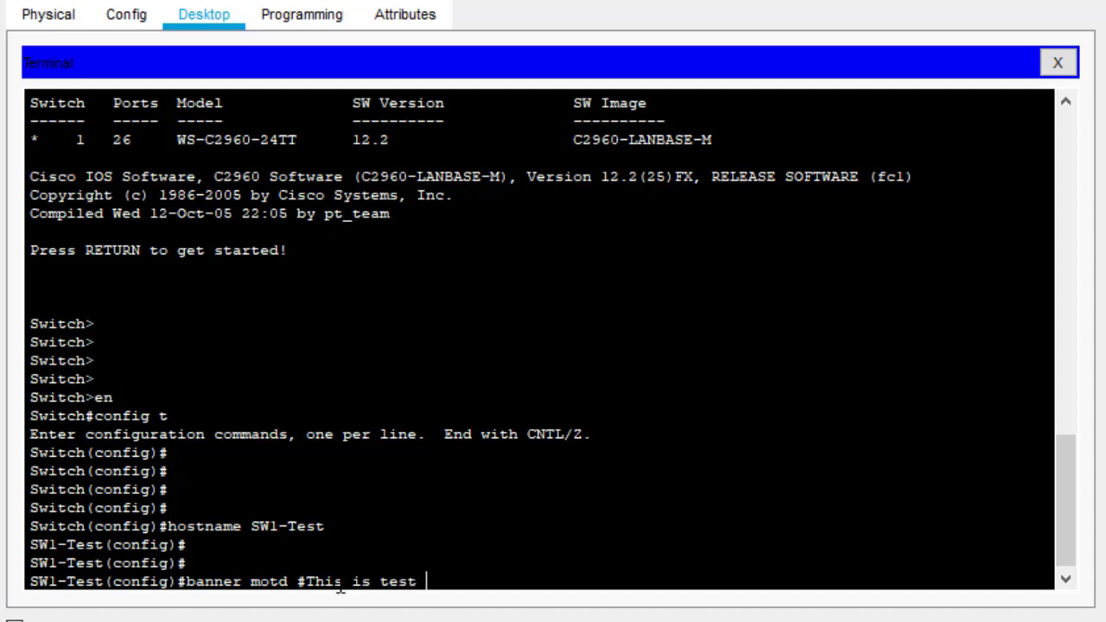
pyautogui.write('h')
pyautogui.write('#')
pyautogui.press('Return')
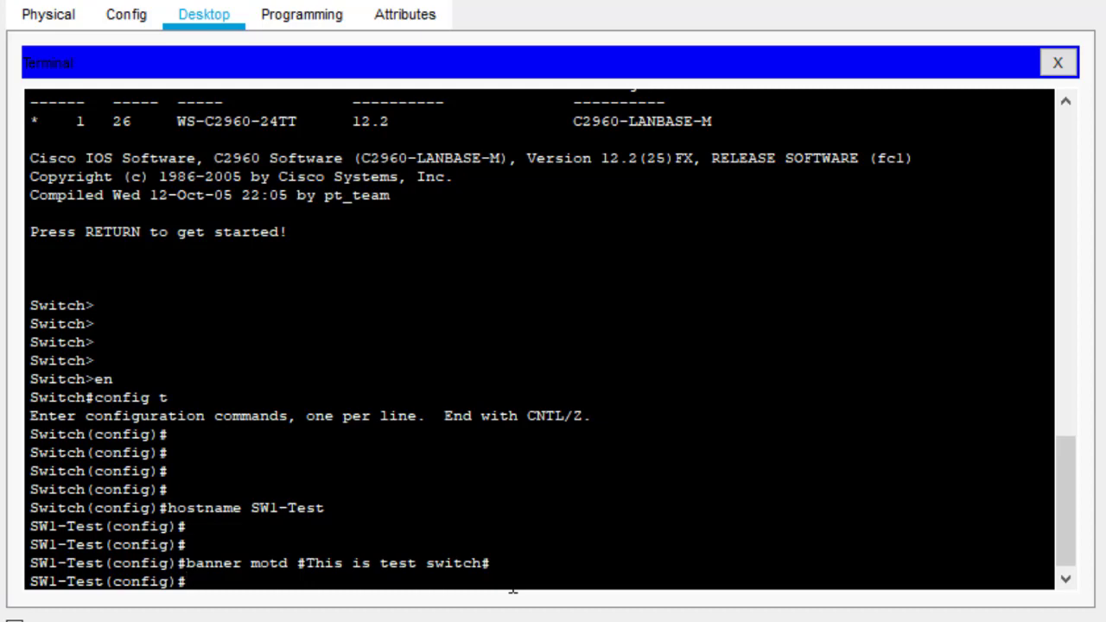
pyautogui.press('Return')
pyautogui.press('Return')
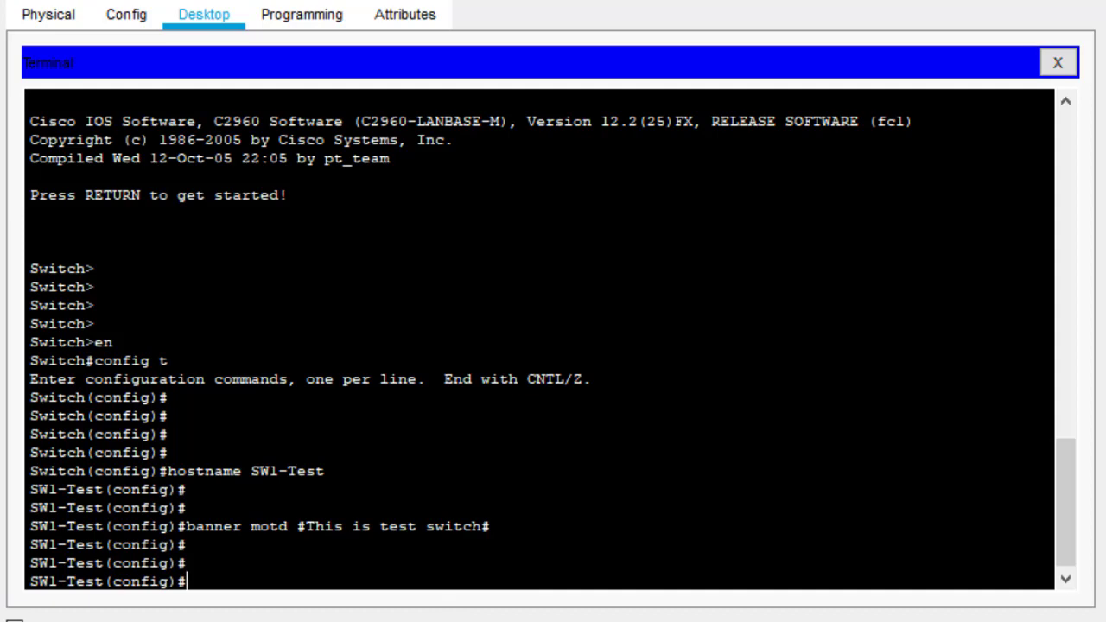
# Step: Enter line console 0 and assign it a password
pyautogui.write('line console 0')
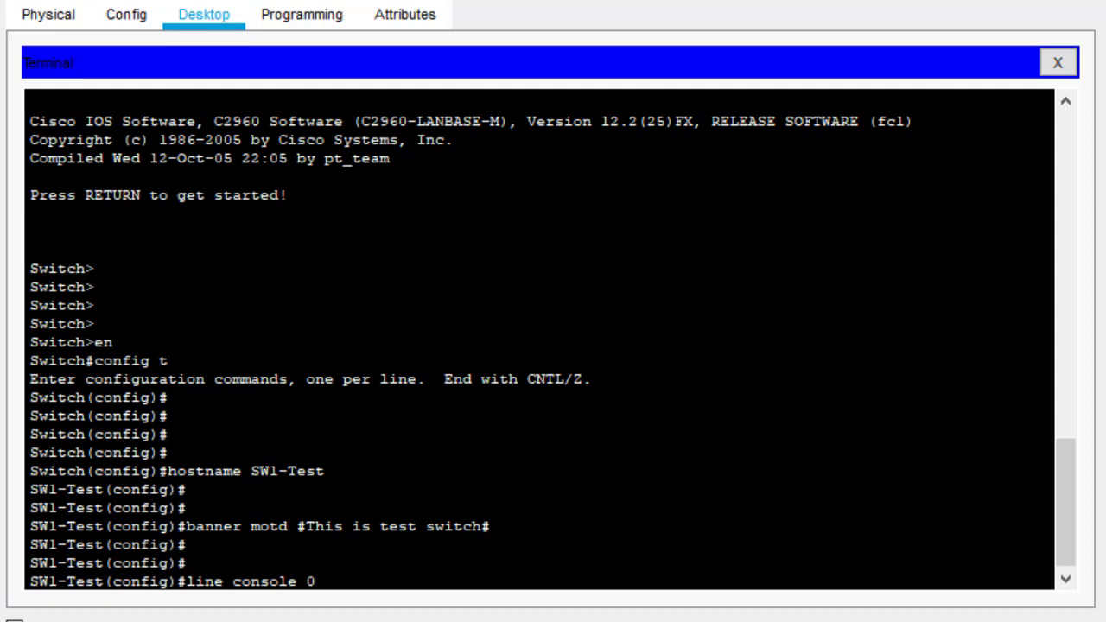
pyautogui.press('Return')
pyautogui.write('pasw')
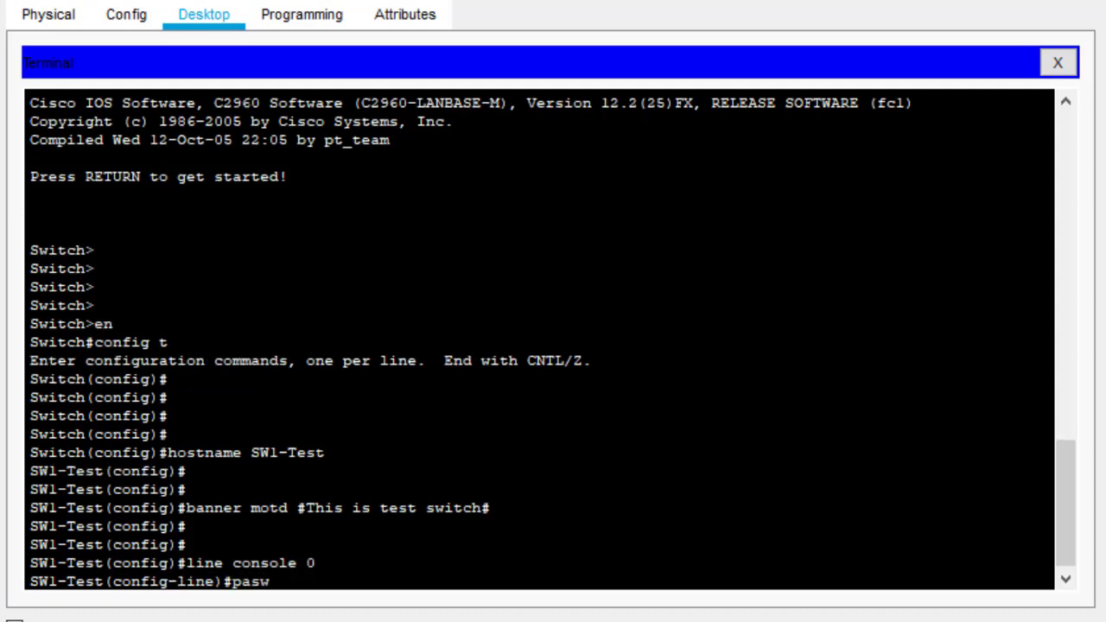
pyautogui.press('BackSpace')
pyautogui.write('sword 1234')
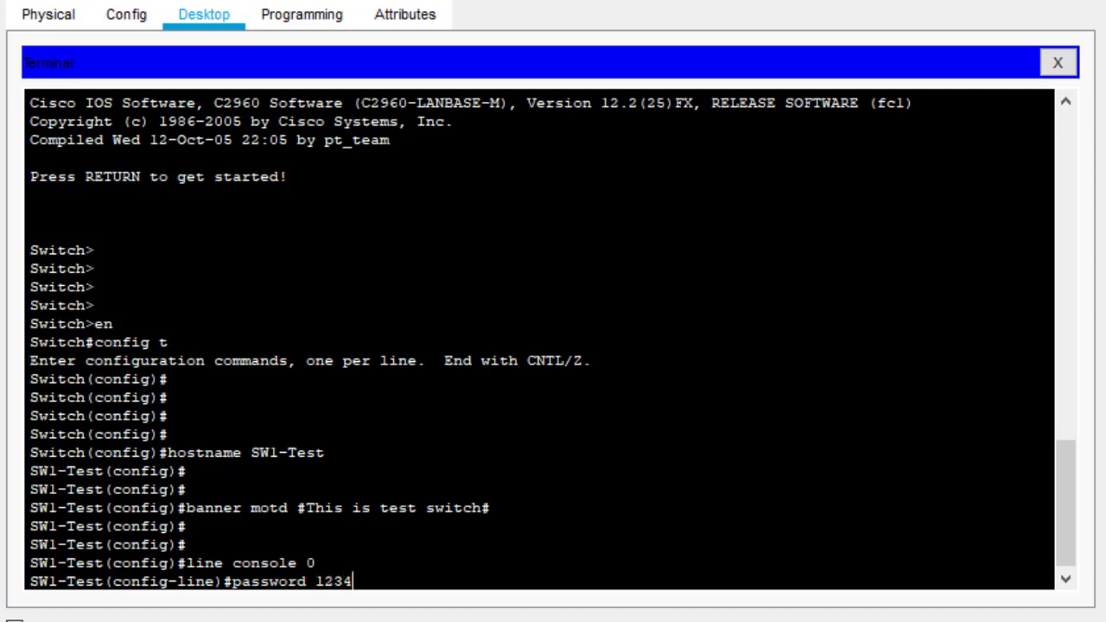
pyautogui.press('Return')
# Step: Require login on the console line and exit back to global configuration
pyautogui.write('loging')
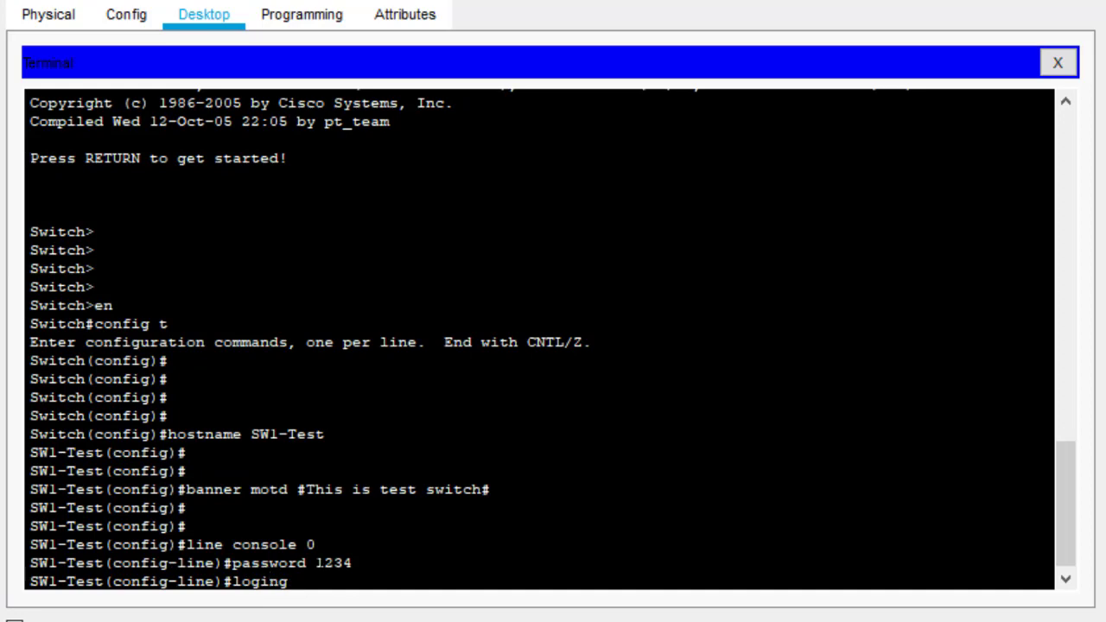
pyautogui.press('BackSpace')
pyautogui.press('Return')
pyautogui.write('exit')
pyautogui.press('Return')
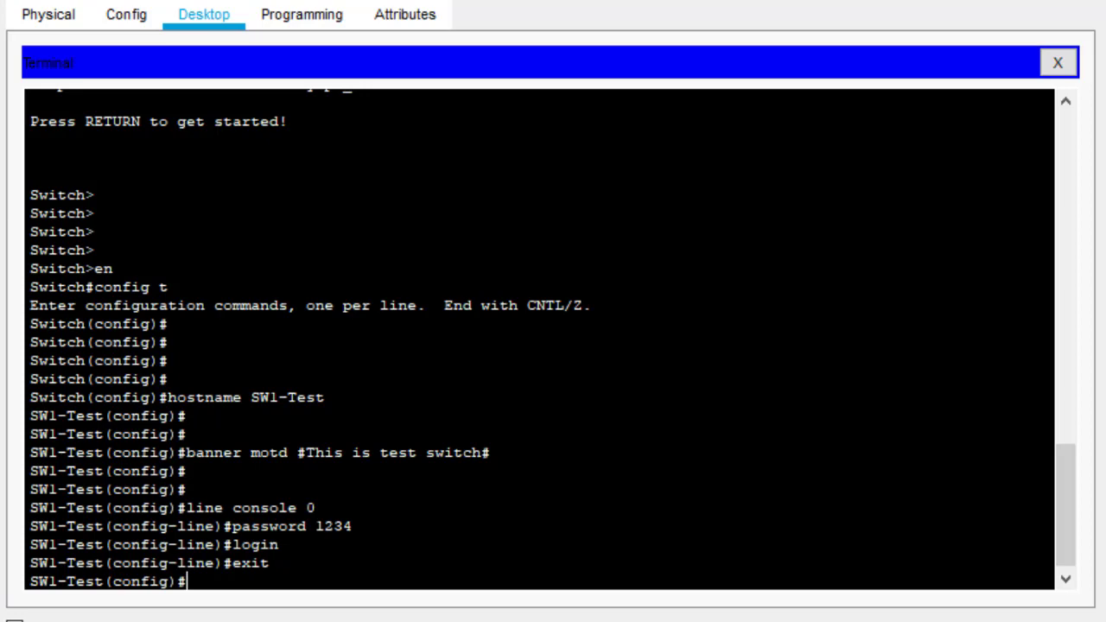
pyautogui.press('Return')
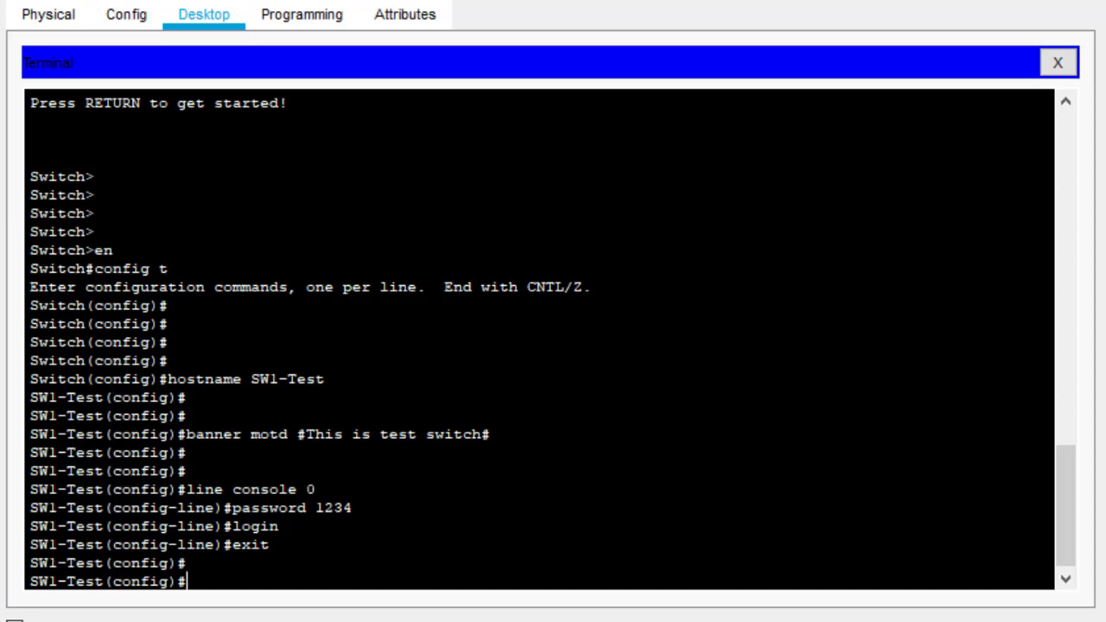
# Step: Under line vty 0 4, set a password and enable login
pyautogui.write('line vty 0 4')
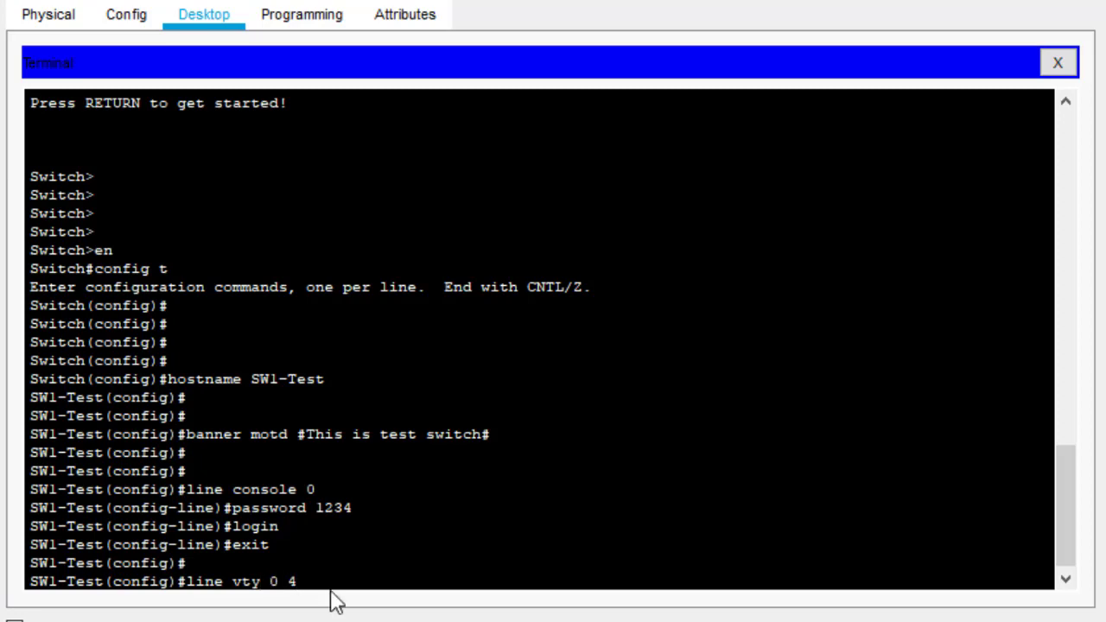
pyautogui.press('Return')
pyautogui.write('password')
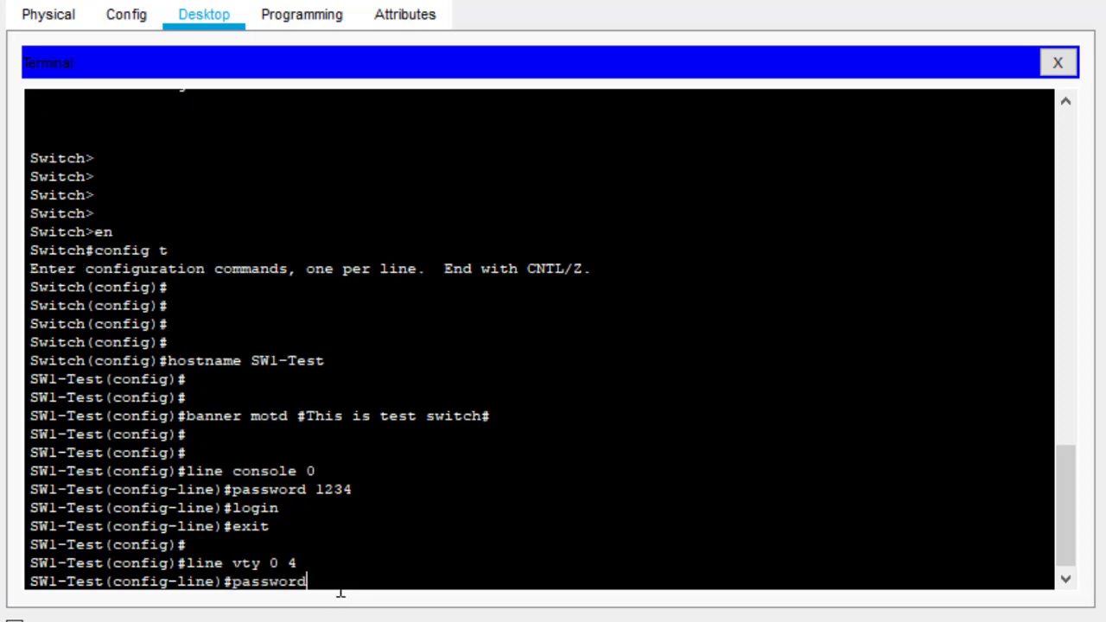
pyautogui.write(' 1234')
pyautogui.press('Return')
pyautogui.write('login')
pyautogui.press('Return')
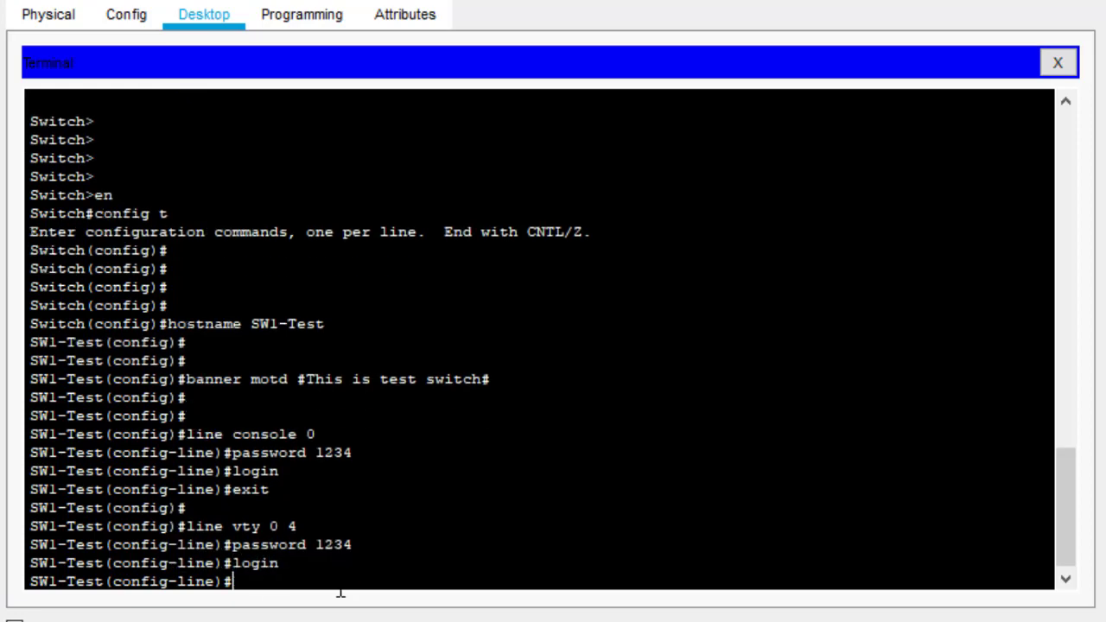
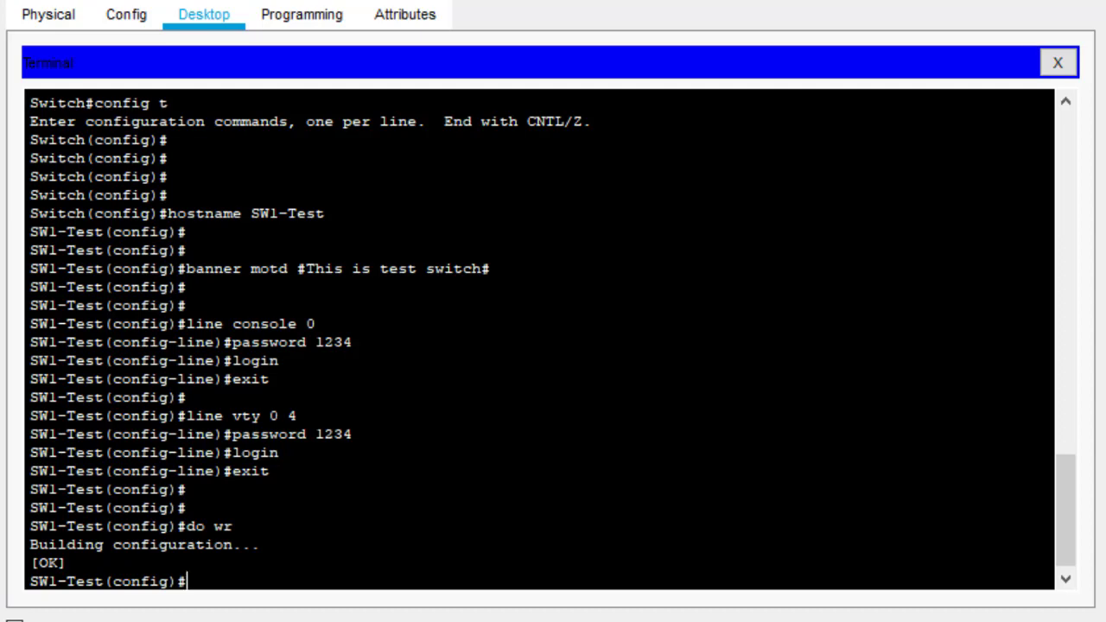
# Step: Enter 'do show start' at the SW1-Test(config)# prompt to view the saved startup configuration
pyautogui.press('Return')
pyautogui.press('Return')
pyautogui.press('Return')
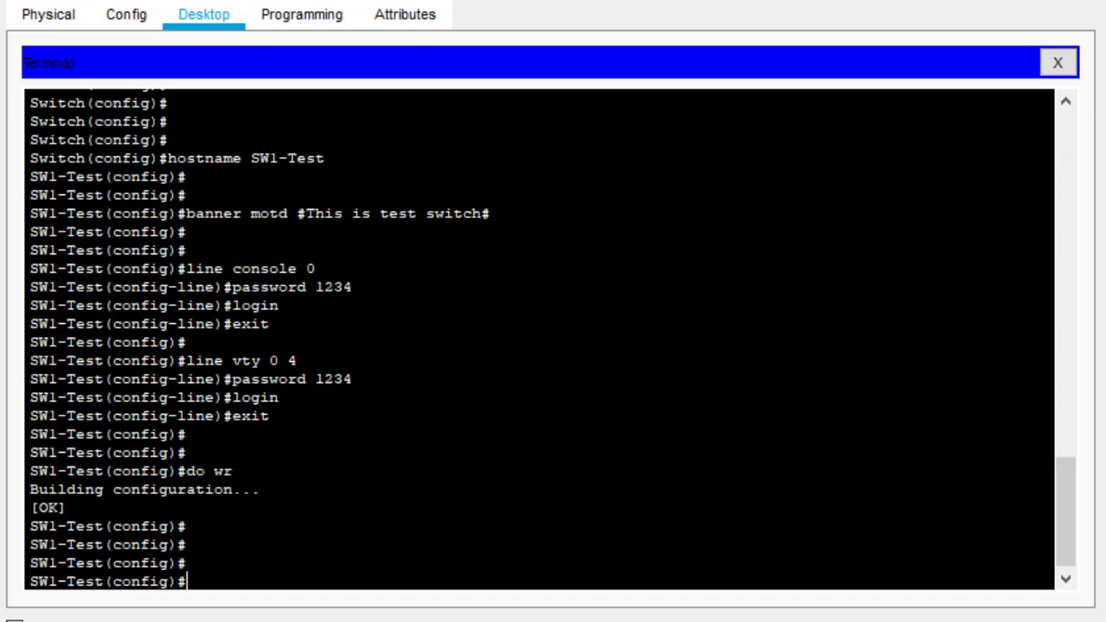
pyautogui.write('do show start')
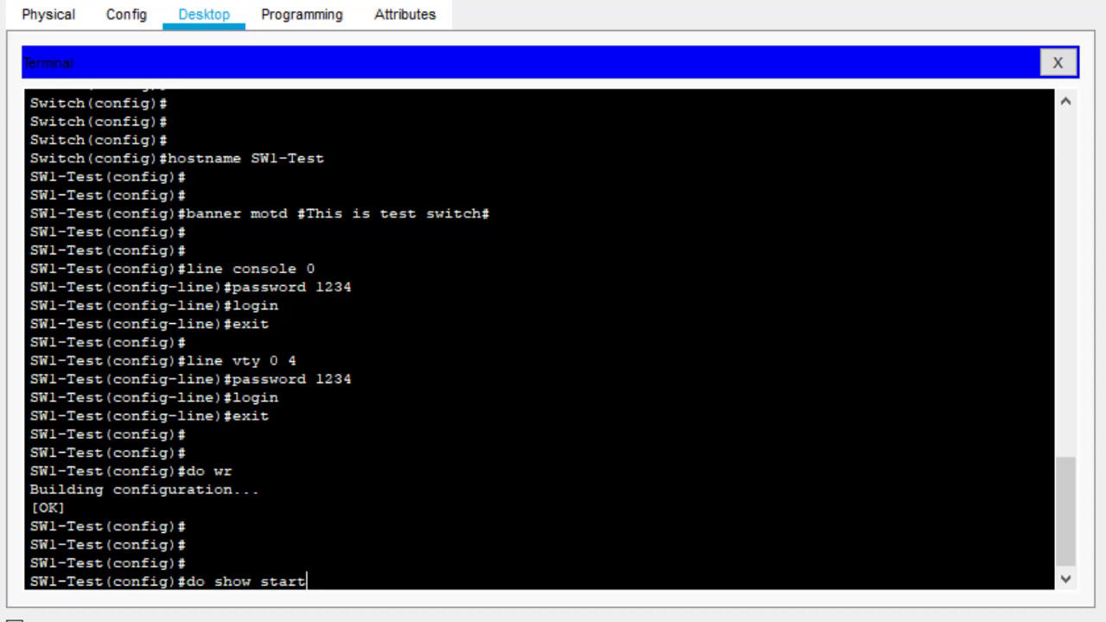
# Step: Run 'do show start' and highlight the saved hostname SW1-Test in the output
pyautogui.press('Return')
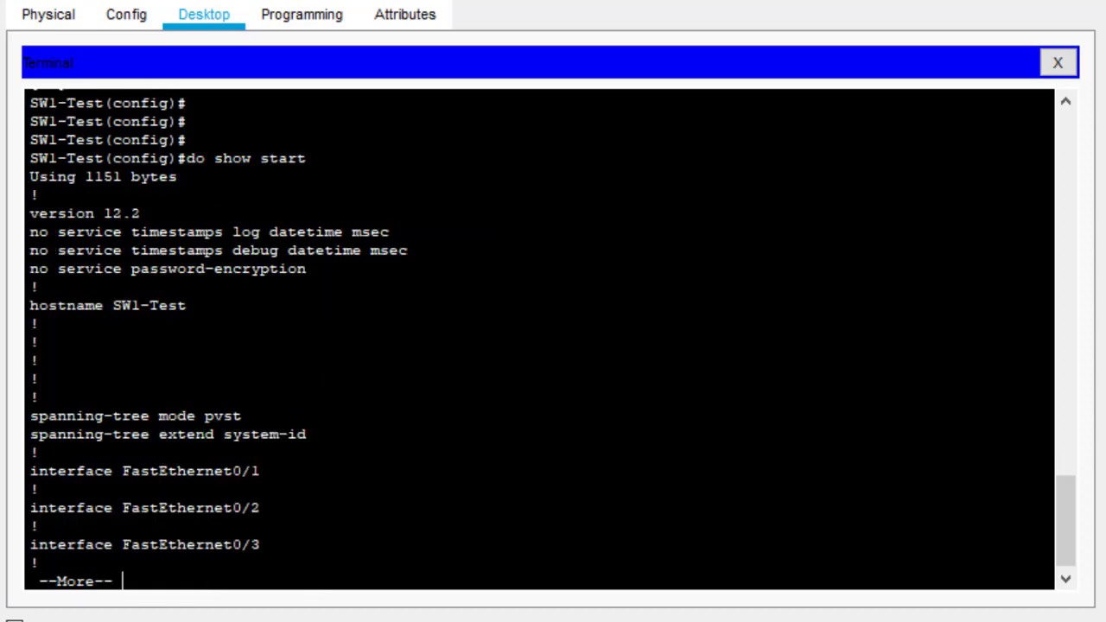
pyautogui.moveTo(40, 324); pyautogui.dragTo(111, 305)
pyautogui.click(152, 305)
# Step: Page past the interface listings to the 'This is test switch' banner and console/vty passwords
pyautogui.press('Return')
pyautogui.press('Return')
pyautogui.press('Return')
pyautogui.press('Return')
pyautogui.press('Return')
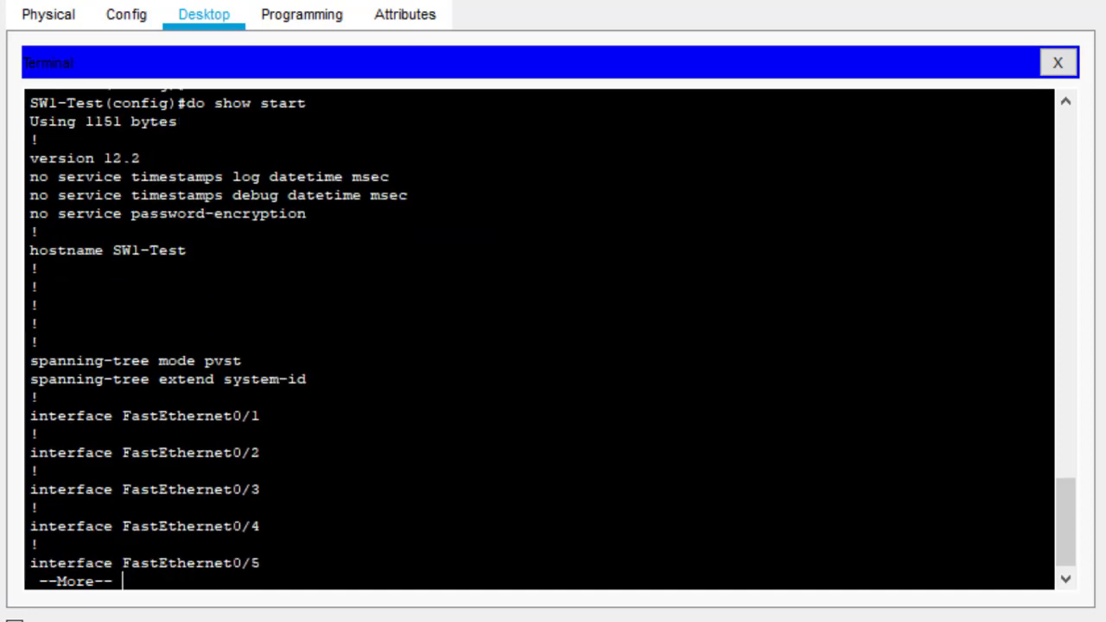
pyautogui.press('Return')
pyautogui.press('Return')
pyautogui.press('Return')
pyautogui.press('Return')
pyautogui.press('Return')
pyautogui.press('Return')
pyautogui.press('Return')
pyautogui.press('Return')
pyautogui.press('Return')
pyautogui.press('Return')
pyautogui.press('Return')
pyautogui.press('Return')
pyautogui.press('Return')
pyautogui.press('Return')
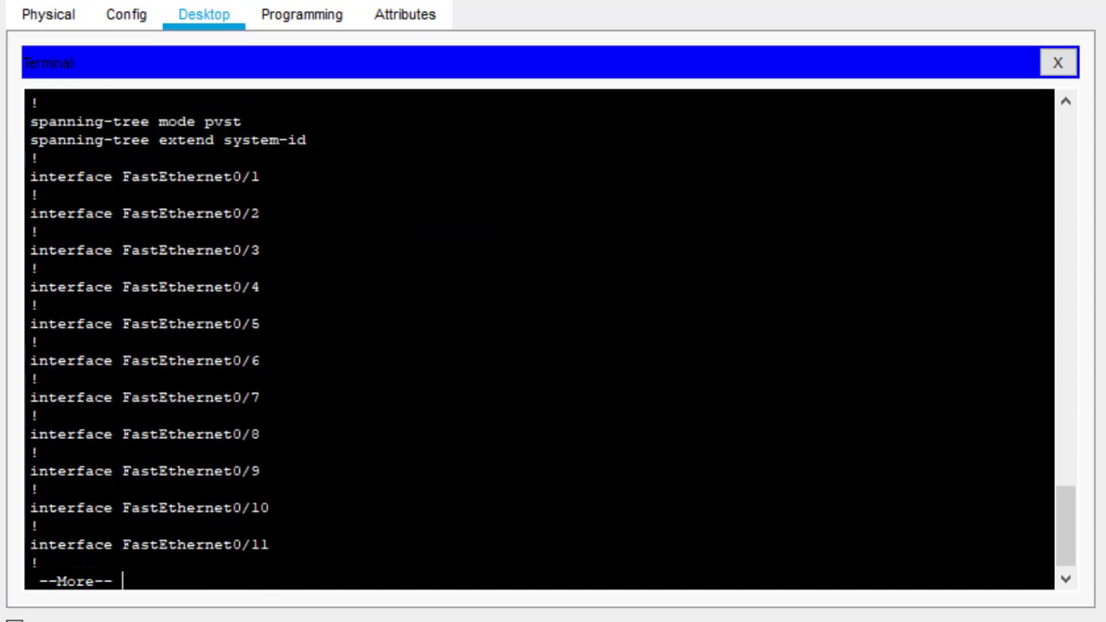
pyautogui.press('Return')
pyautogui.press('Return')
pyautogui.press('Return')
pyautogui.press('Return')
pyautogui.press('Return')
pyautogui.press('Return')
pyautogui.press('Return')
pyautogui.press('Return')
pyautogui.press('Return')
pyautogui.press('Return')
pyautogui.press('Return')
pyautogui.press('Return')
pyautogui.press('Return')
pyautogui.press('Return')
pyautogui.press('Return')
pyautogui.press('Return')
pyautogui.press('Return')
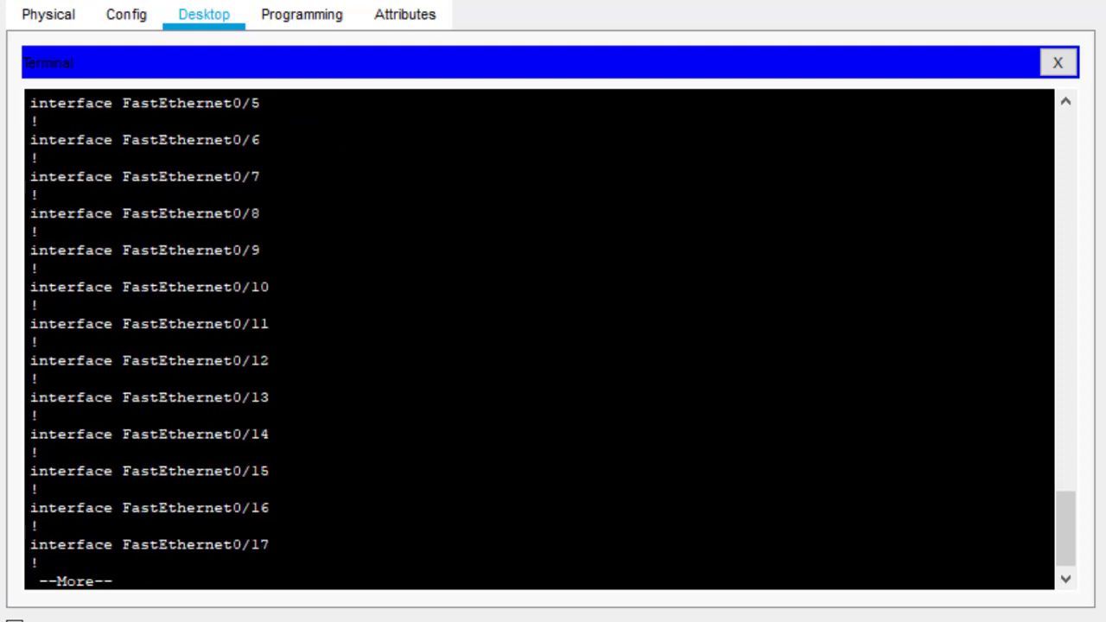
pyautogui.press('Return')
pyautogui.press('Return')
pyautogui.press('Return')
pyautogui.press('Return')
pyautogui.press('Return')
pyautogui.press('Return')
pyautogui.press('Return')
pyautogui.press('Return')
pyautogui.press('Return')
pyautogui.press('Return')
pyautogui.press('Return')
pyautogui.press('Return')
pyautogui.press('Return')
pyautogui.press('Return')
pyautogui.press('Return')
pyautogui.press('Return')
pyautogui.press('Return')
pyautogui.press('Return')
pyautogui.press('Return')
pyautogui.press('Return')
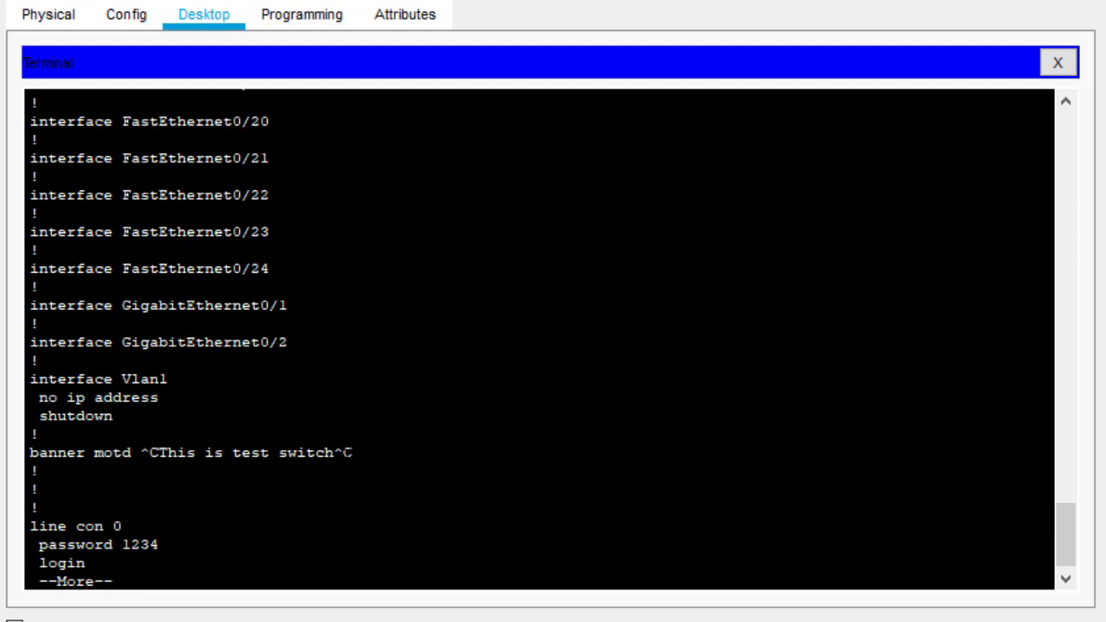
pyautogui.press('Return')
pyautogui.press('Return')
pyautogui.press('Return')
pyautogui.press('Return')
pyautogui.press('Return')
pyautogui.press('Return')
pyautogui.press('Return')
pyautogui.press('Return')
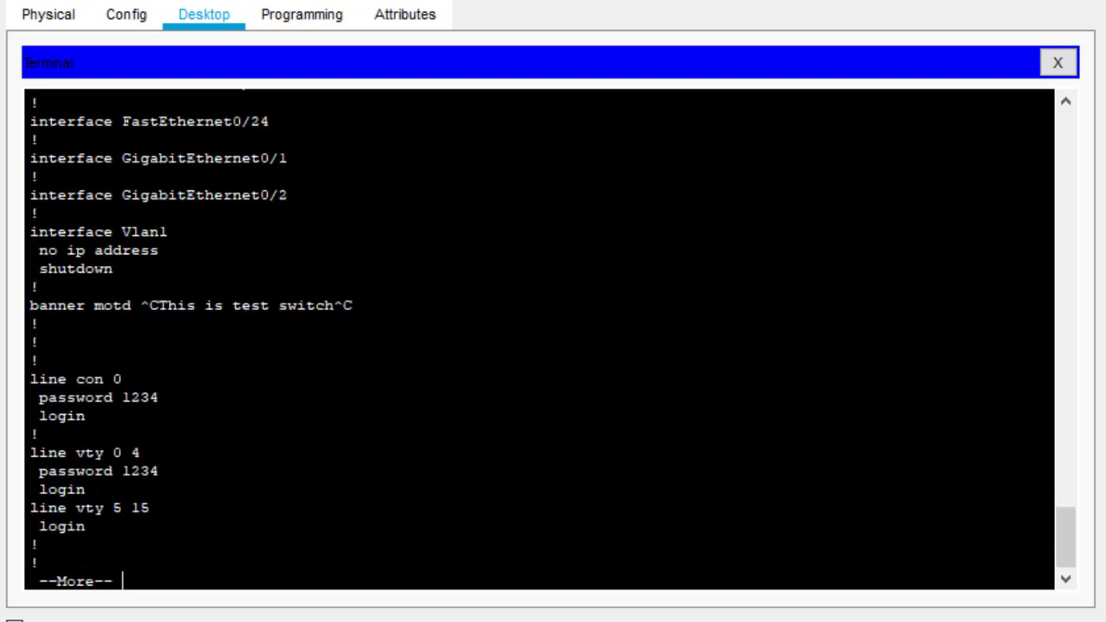